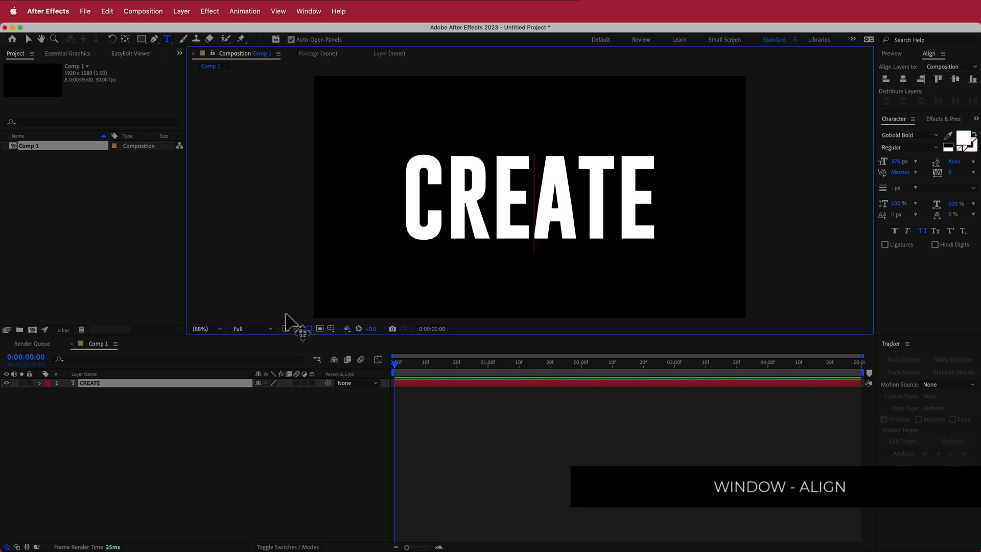
Duplicate the CREATE text layer.
click(29, 39)
click(151, 405)
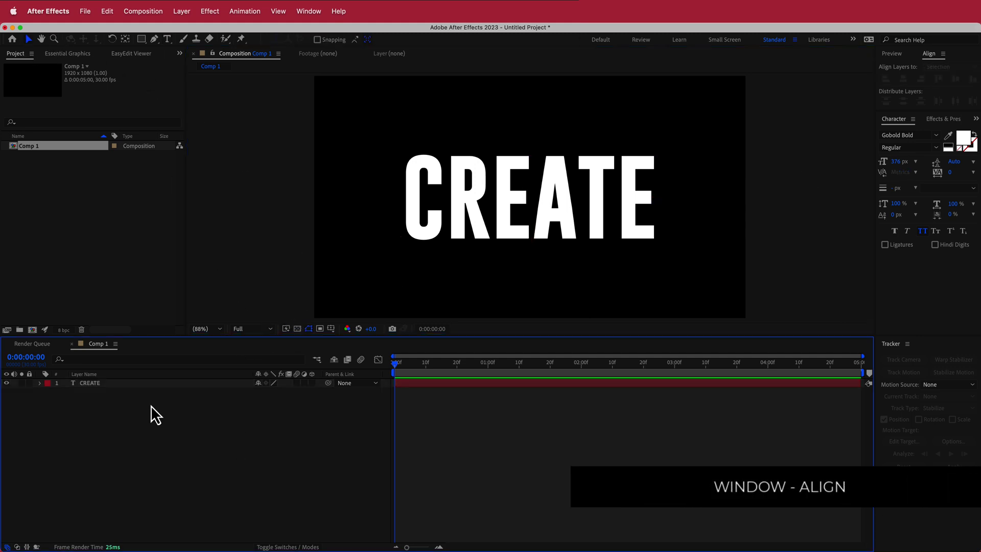
click(90, 384)
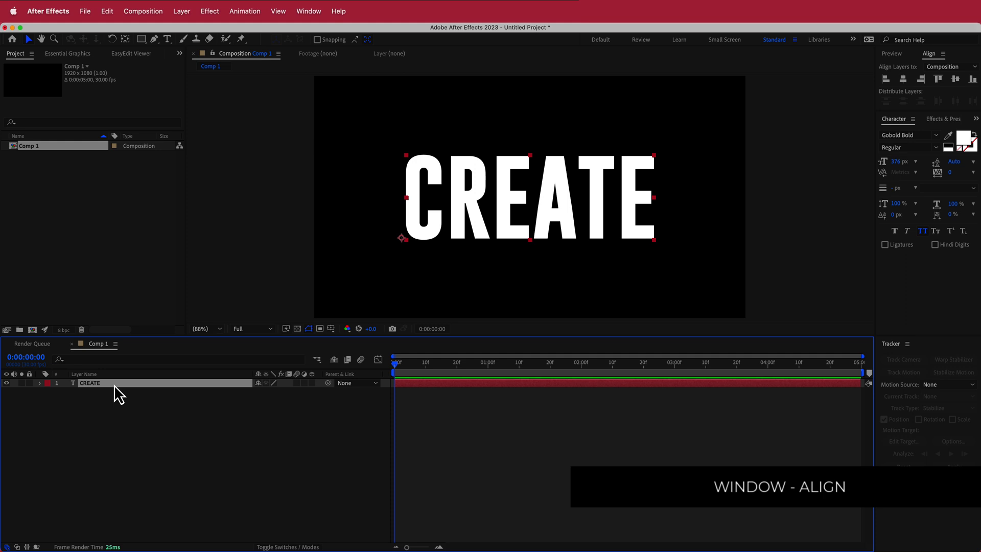
key(super+d)
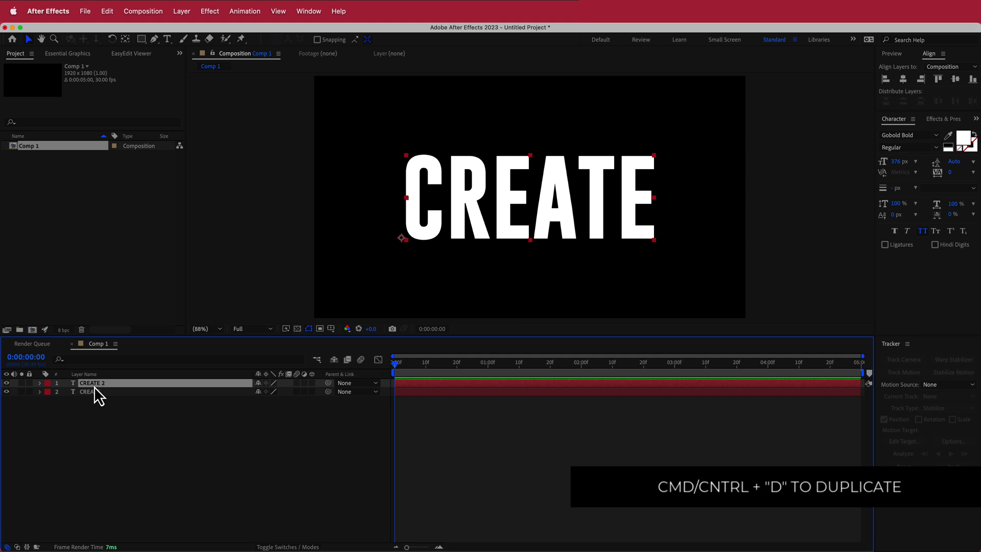
Apply the CC Particle Systems II effect to the CREATE 2 layer and preview the particles up to 0:00:01:07.
key(ctrl+space)
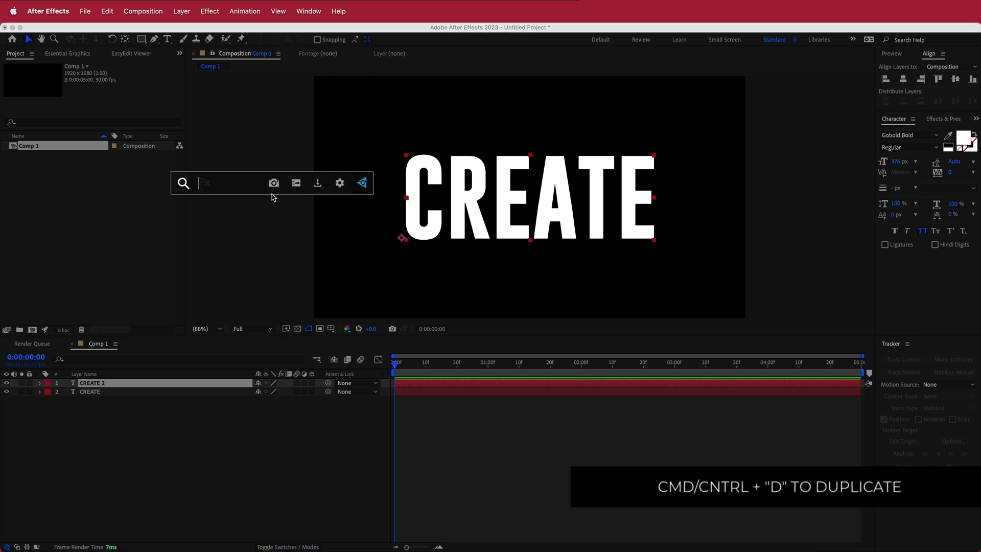
text(cc par)
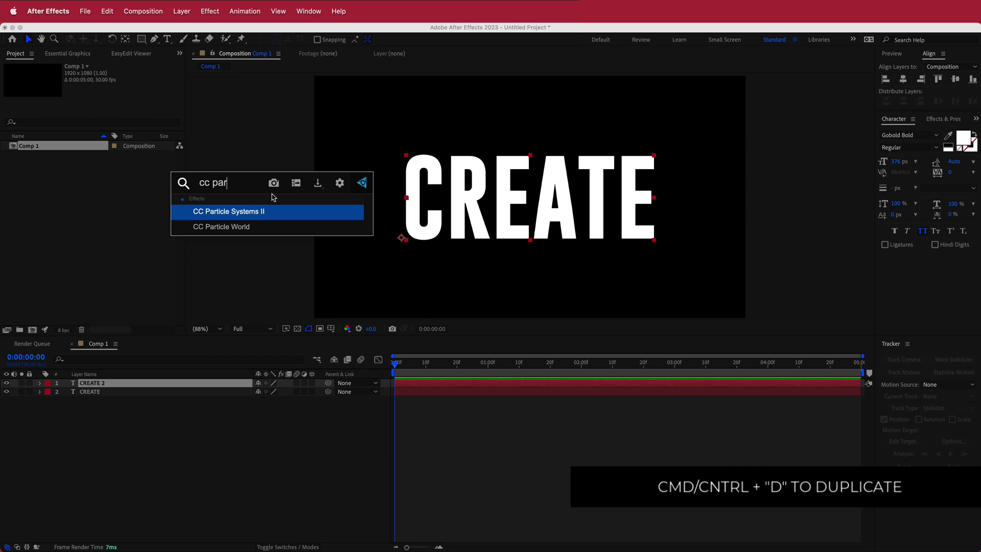
click(263, 214)
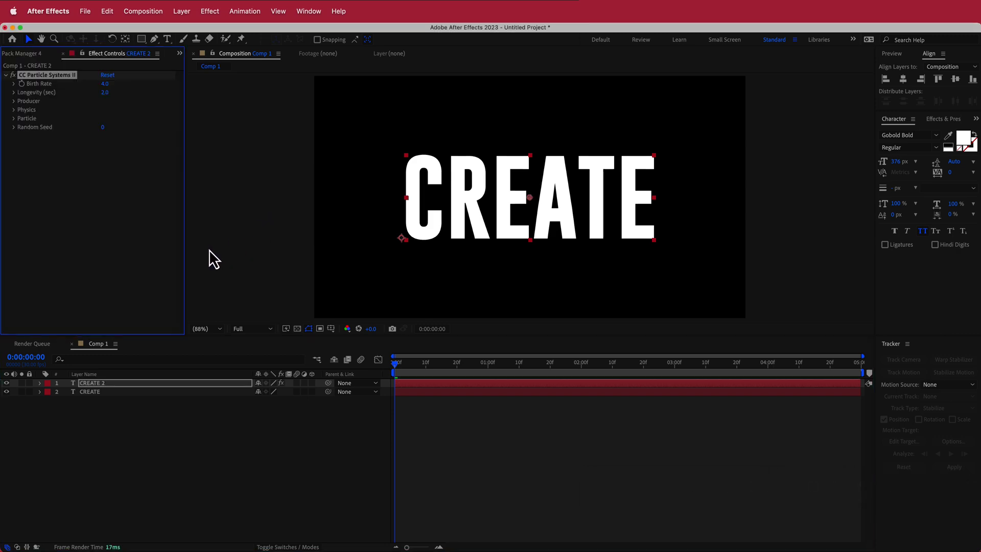
drag(396, 363, 515, 369)
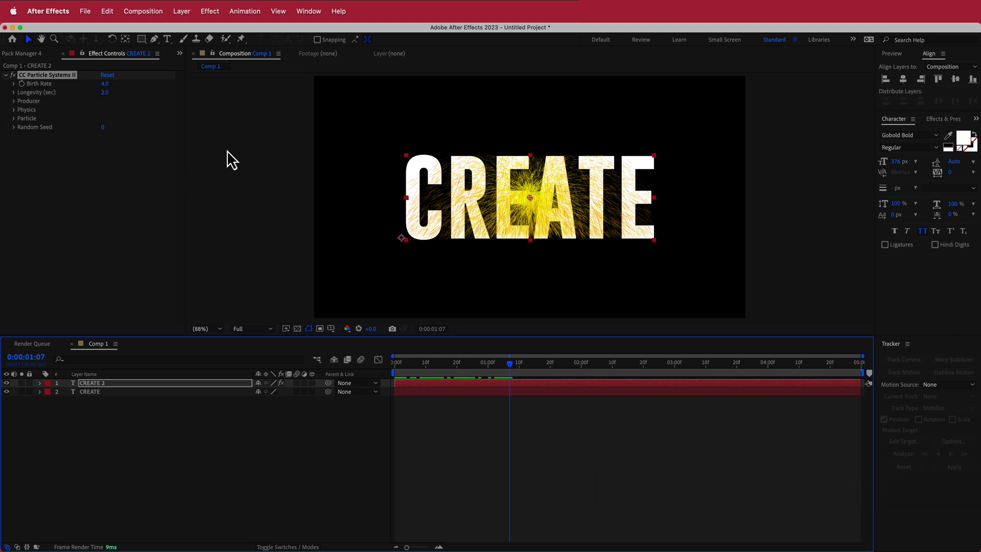
Add the CC Composite effect to CREATE 2 and place it above CC Particle Systems II in the effect order.
key(ctrl+space)
text(CC CO)
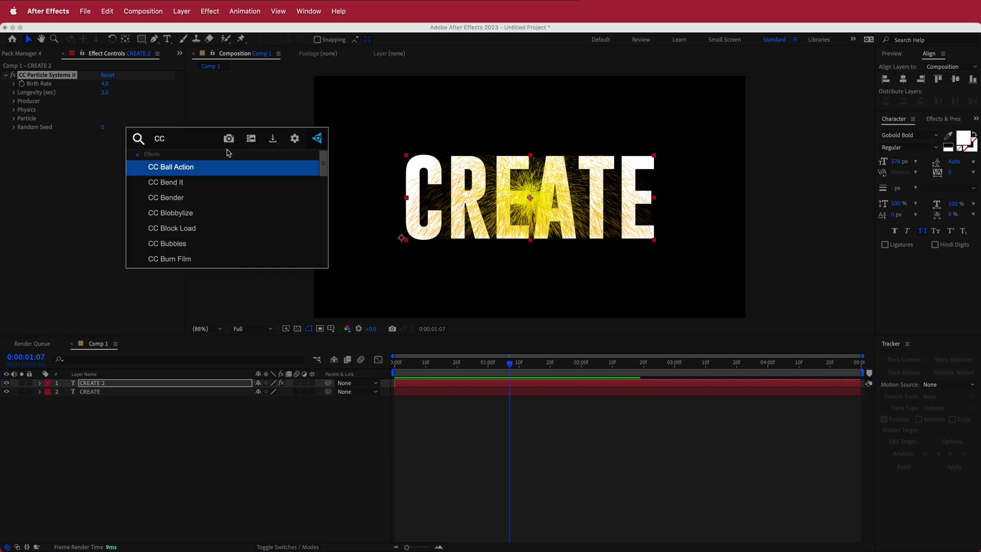
click(201, 198)
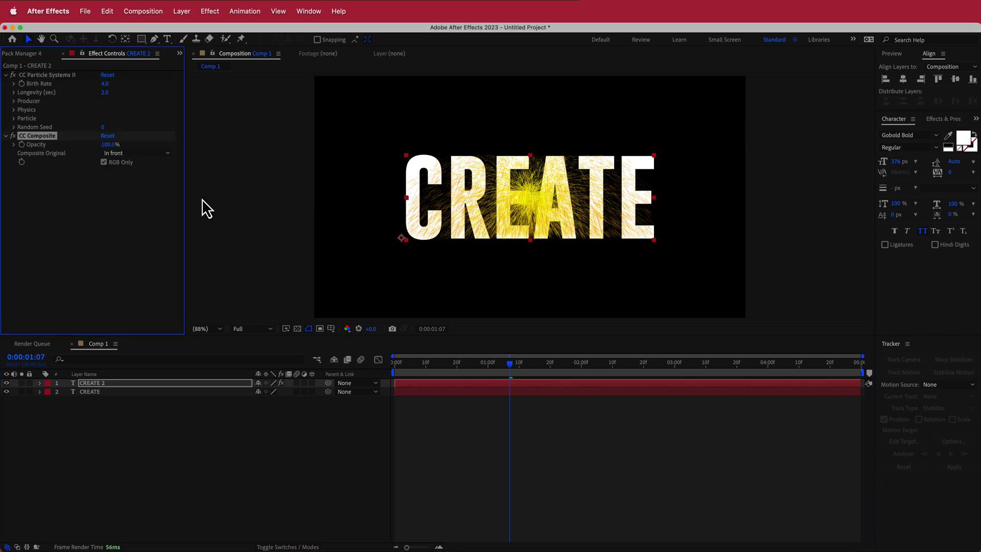
mouse_move(66, 146)
mouse_down()
mouse_move(44, 123)
mouse_move(48, 76)
mouse_up()
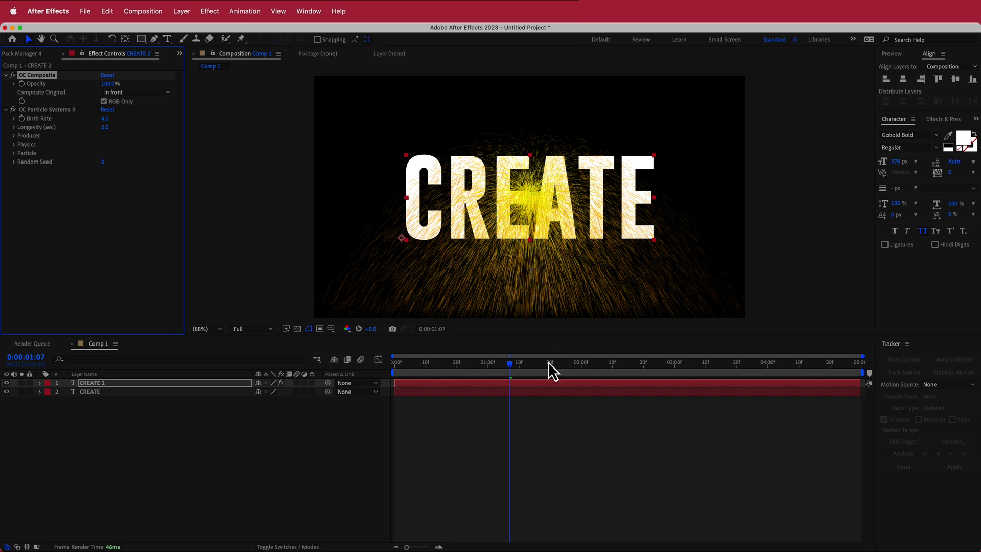
drag(512, 371, 481, 366)
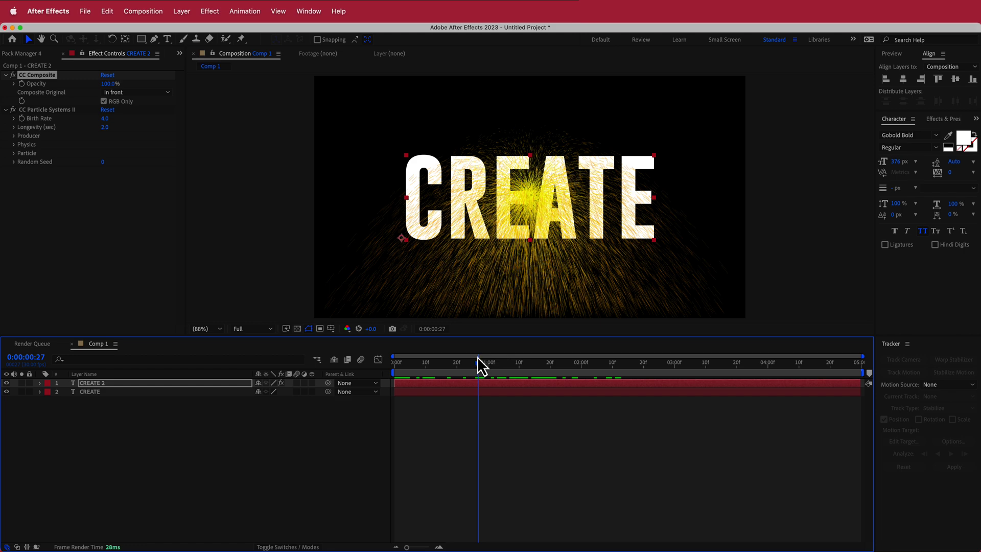
drag(478, 363, 472, 364)
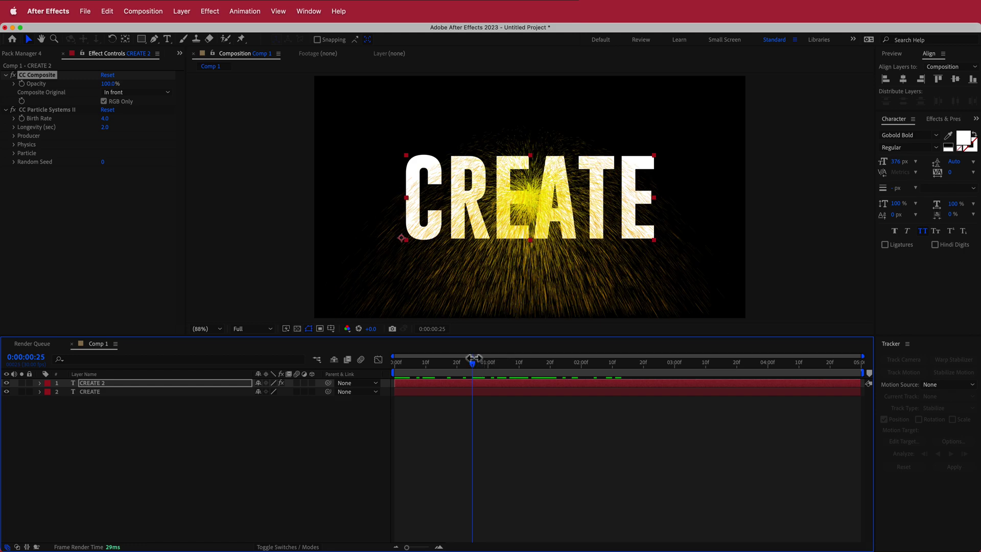
Set the Birth Rate of CC Particle Systems II to 25.
click(105, 121)
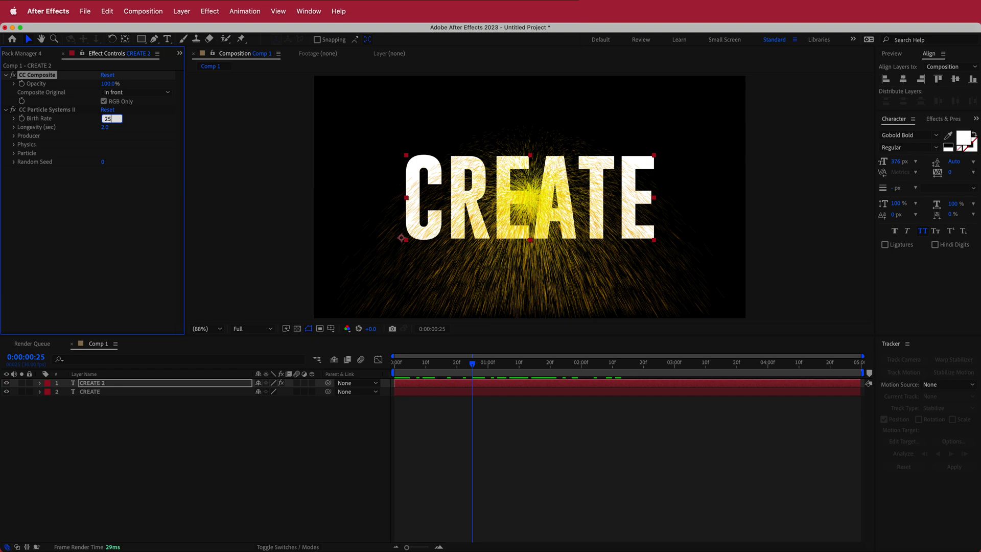
text(25)
key(Return)
Start keyframing the Producer Position at 0:00:00:00 with its X value set to 0.
drag(473, 363, 378, 356)
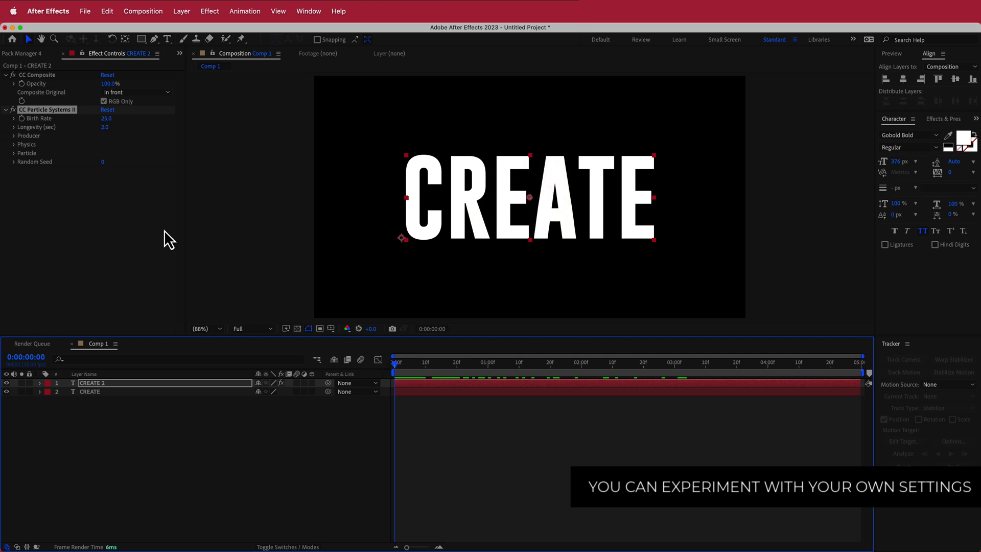
click(14, 136)
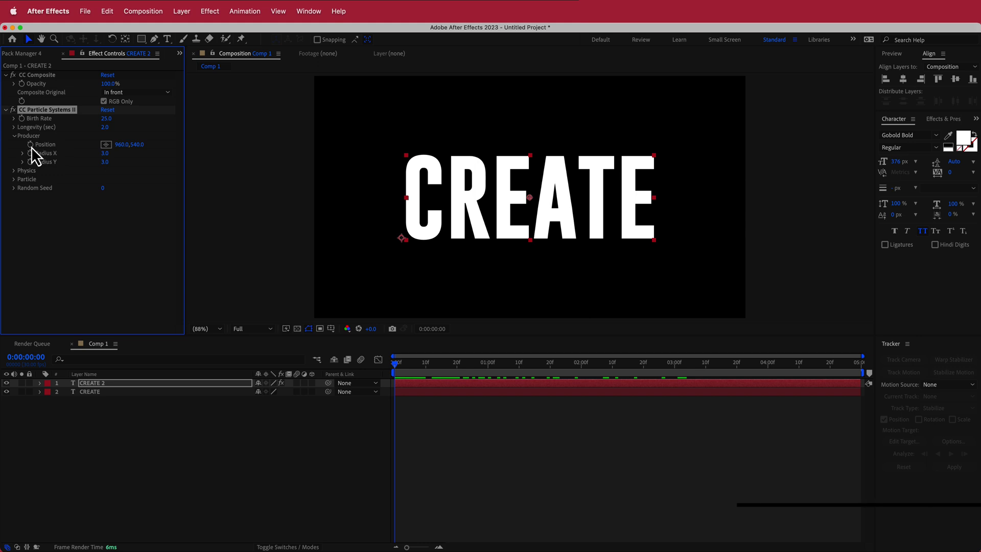
click(30, 144)
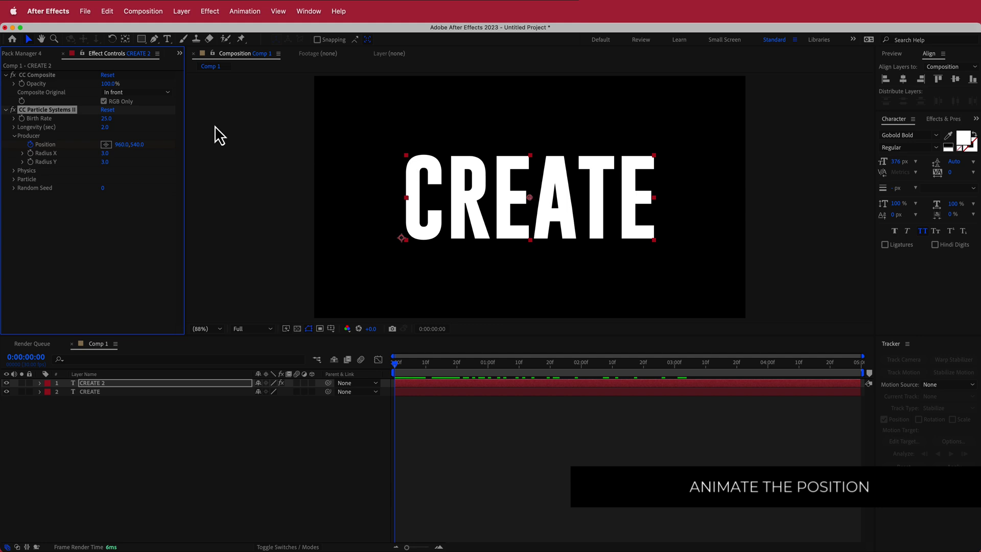
click(120, 144)
text(0)
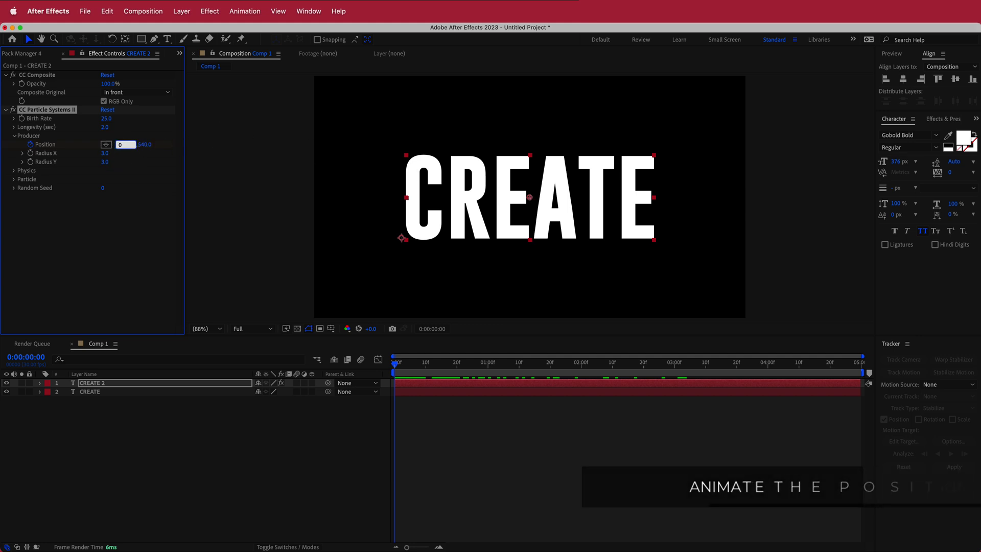
key(Return)
Keyframe the Producer Position's X value at 1920 at 0:00:02:00.
drag(398, 366, 580, 366)
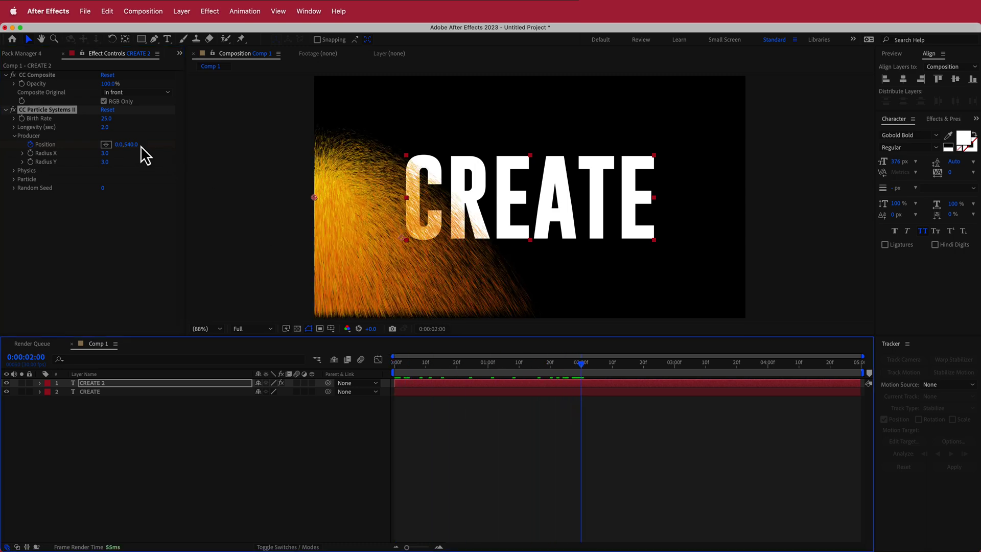
click(122, 145)
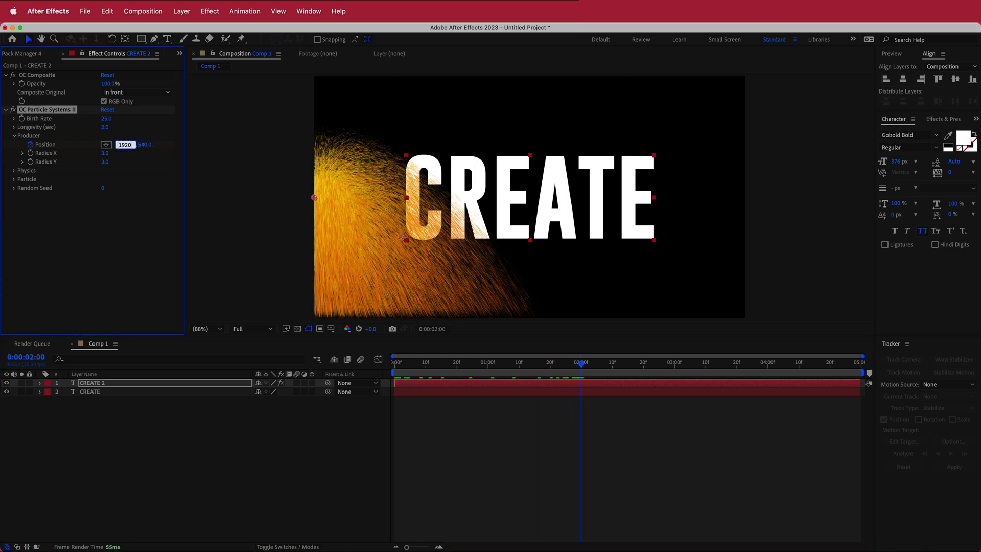
key(Return)
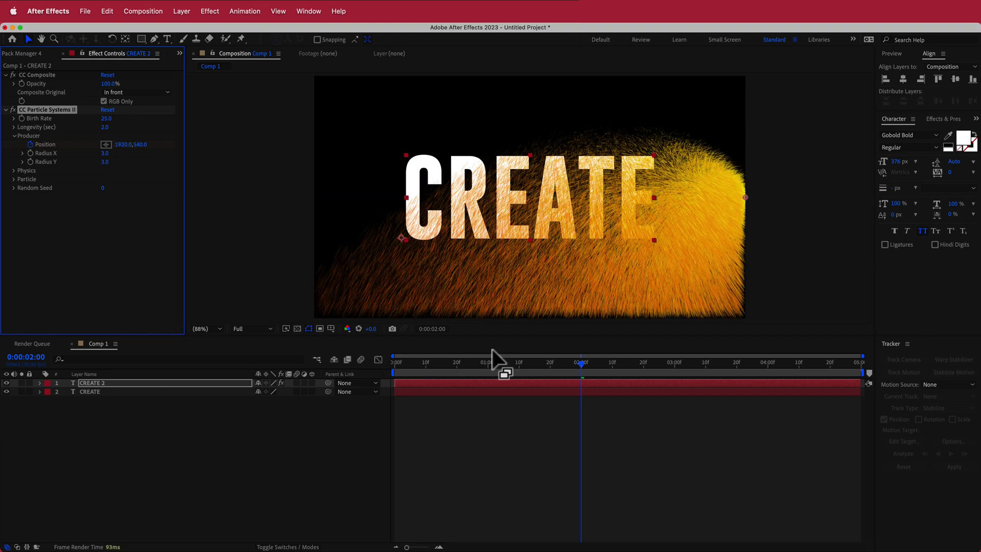
click(583, 364)
mouse_move(581, 364)
mouse_down()
mouse_move(415, 373)
mouse_move(589, 370)
mouse_move(404, 371)
mouse_move(599, 369)
mouse_move(581, 369)
mouse_up()
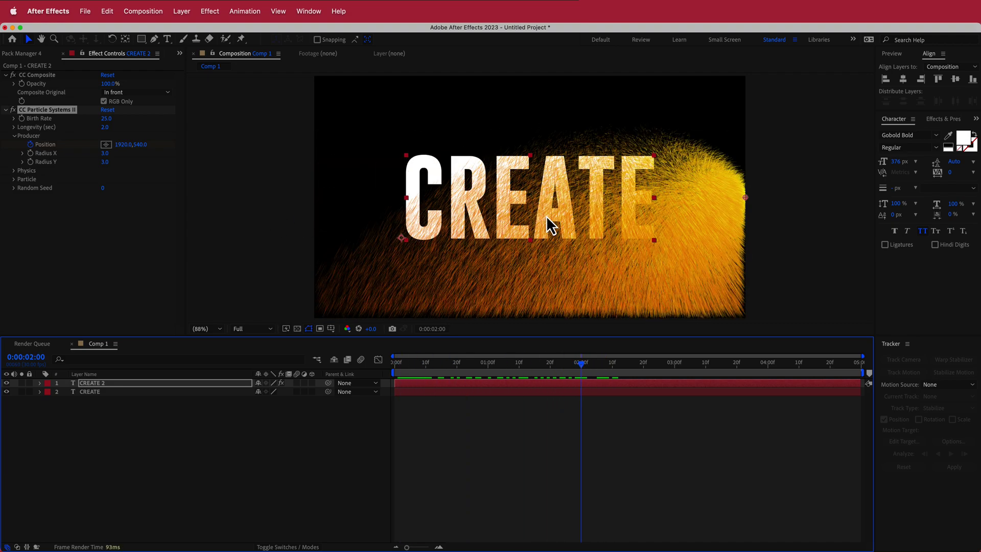
Set the Producer's Radius X to 1.0 and Radius Y to 21.0, and preview the particle sweep.
click(103, 154)
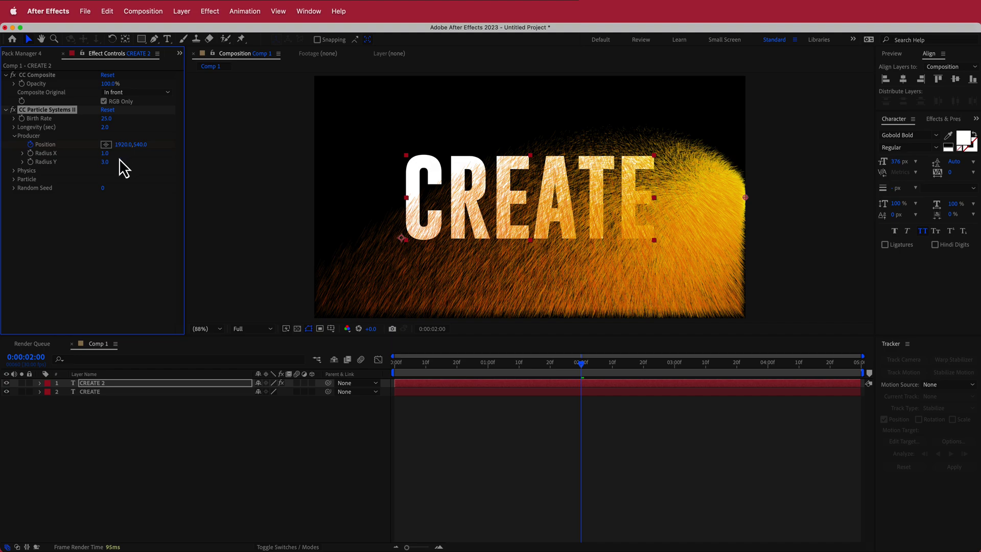
drag(105, 162, 109, 166)
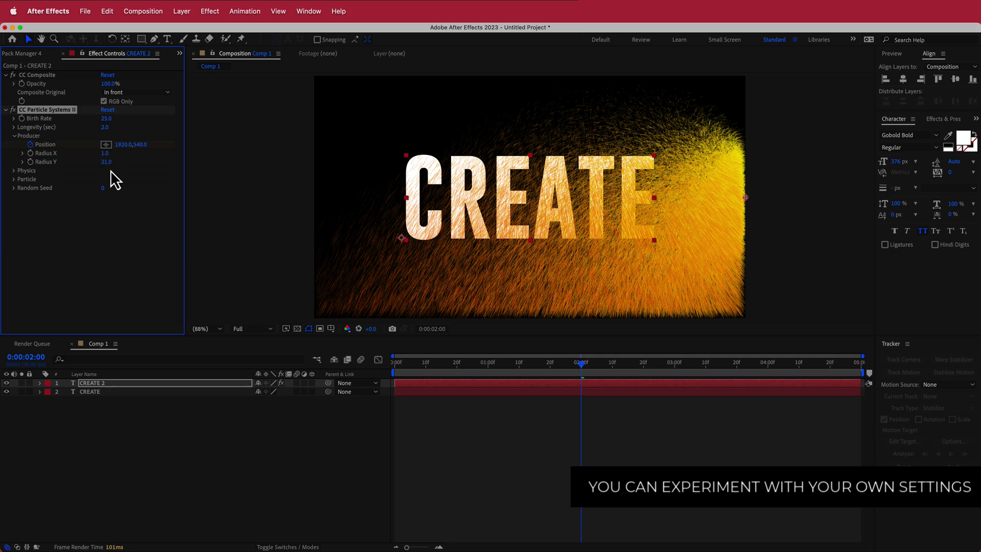
mouse_move(580, 363)
mouse_down()
mouse_move(448, 366)
mouse_move(594, 363)
mouse_move(420, 363)
mouse_move(608, 362)
mouse_move(411, 364)
mouse_up()
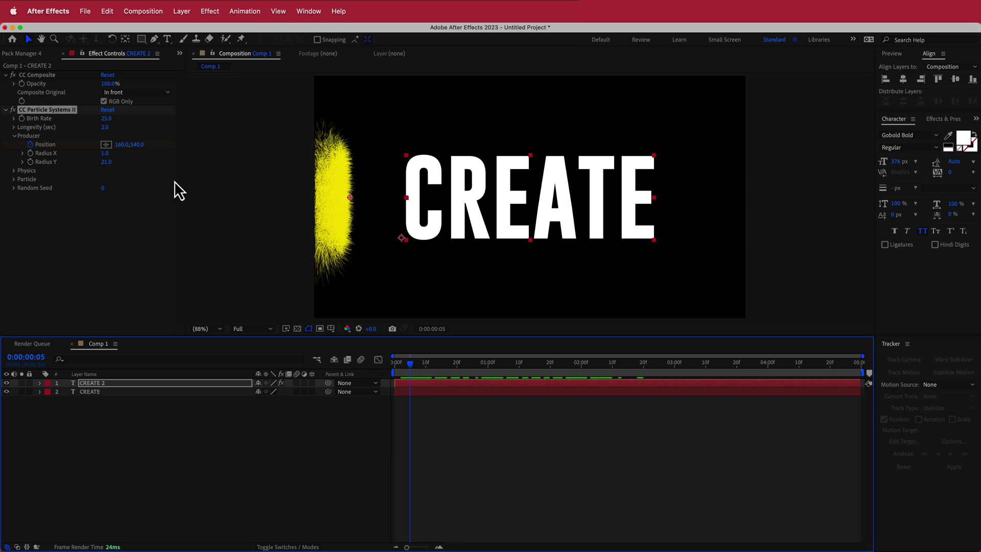
Set the particles' Max Opacity to 100%, judging the look at 0:00:00:29.
click(14, 179)
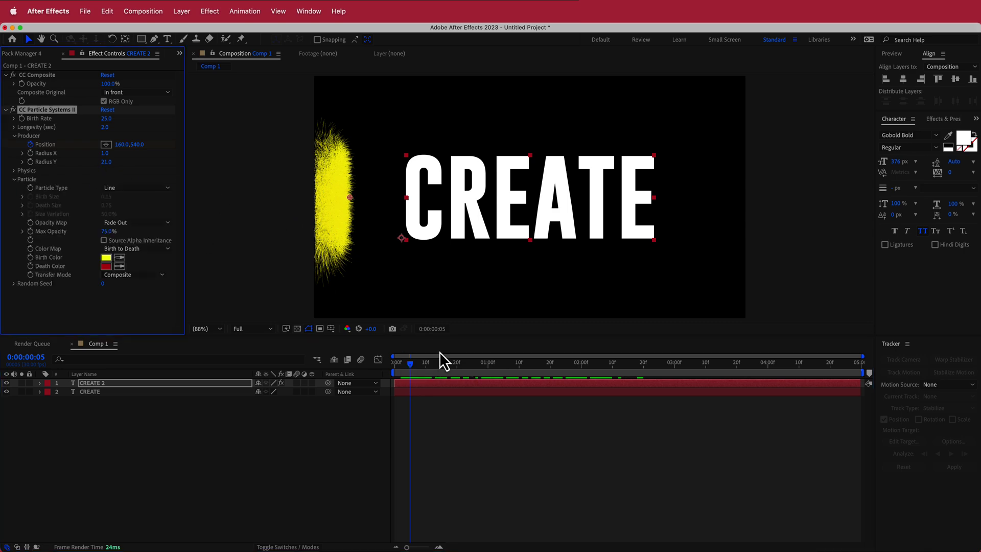
drag(409, 363, 484, 362)
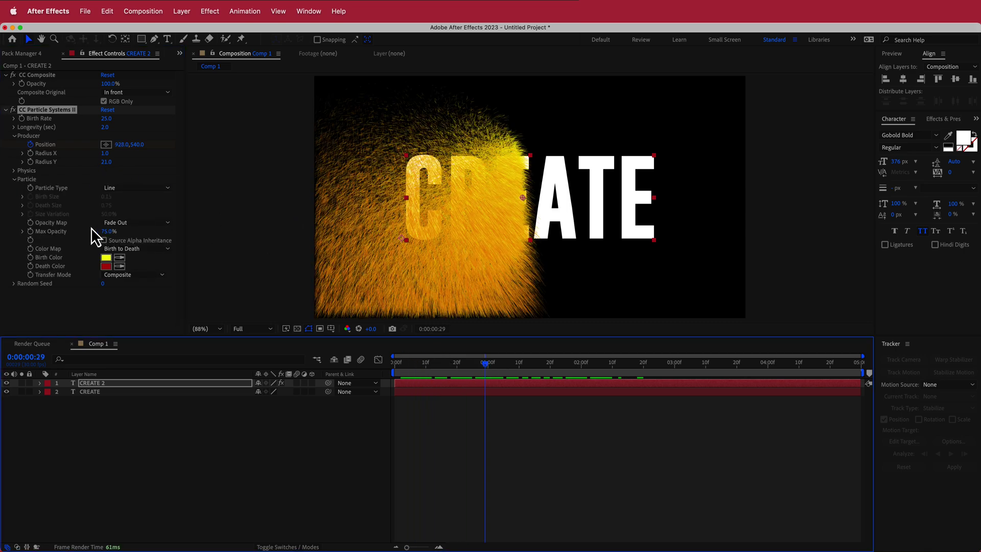
drag(108, 232, 157, 233)
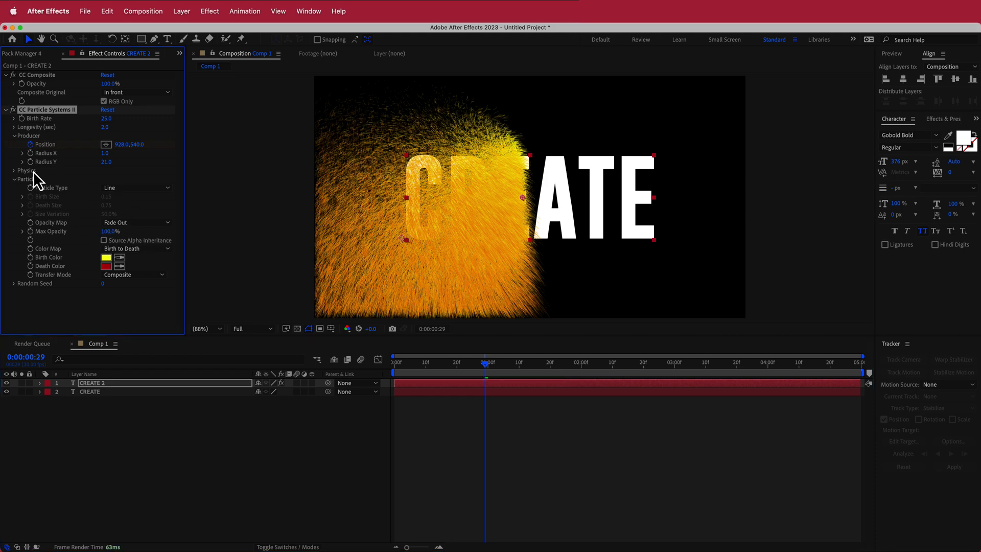
Try the Fractal Explosive, Twirl, Twirly and Fire animation types in the particle system's Physics settings.
click(14, 170)
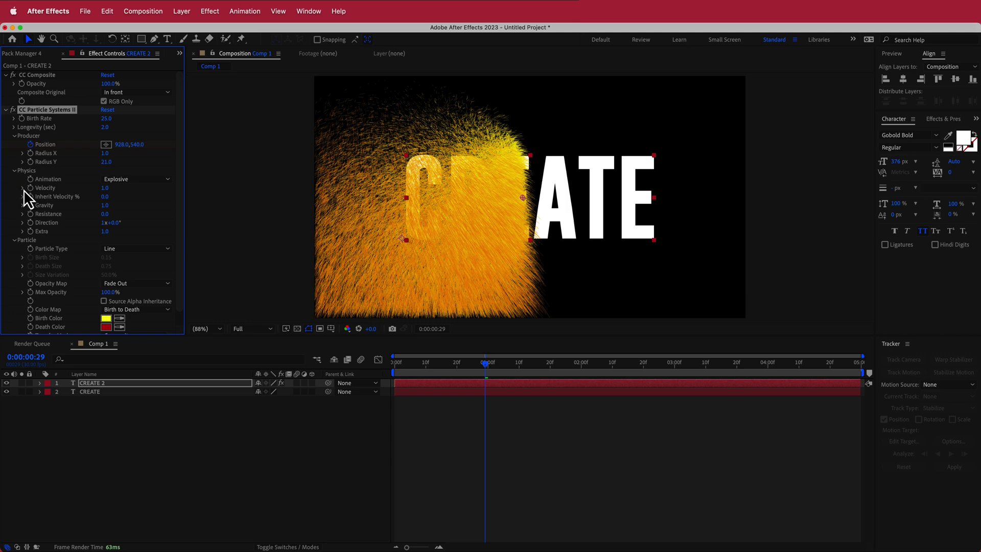
click(120, 180)
click(142, 201)
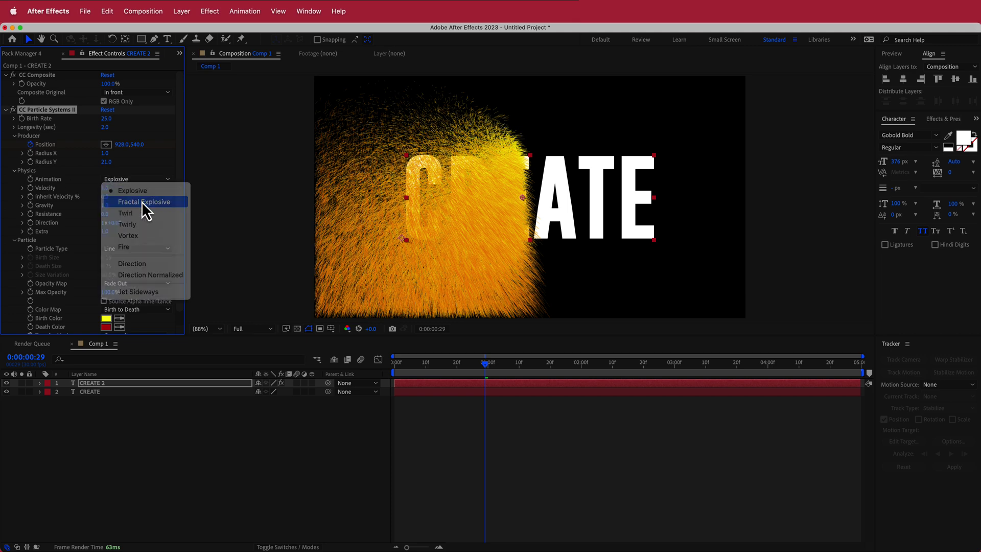
click(136, 180)
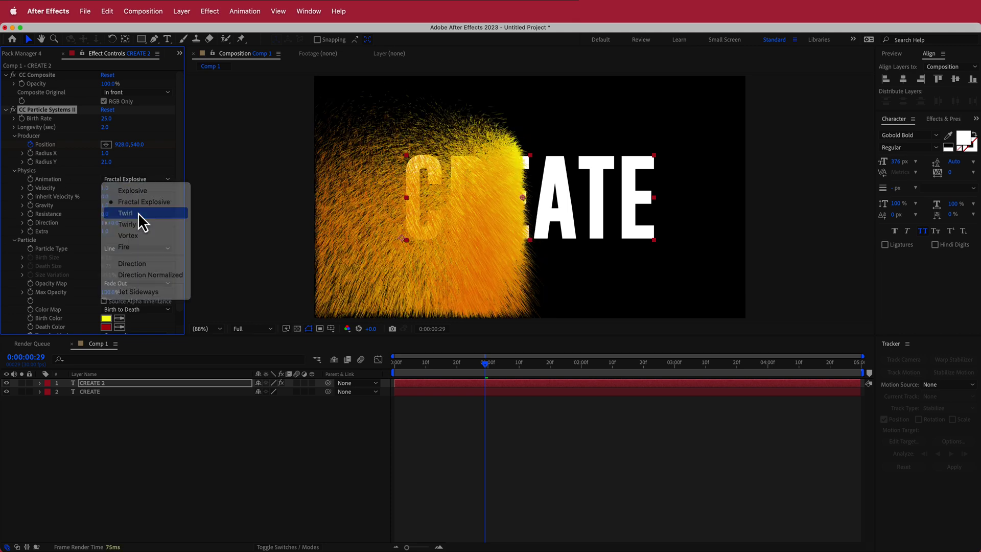
click(139, 213)
click(138, 181)
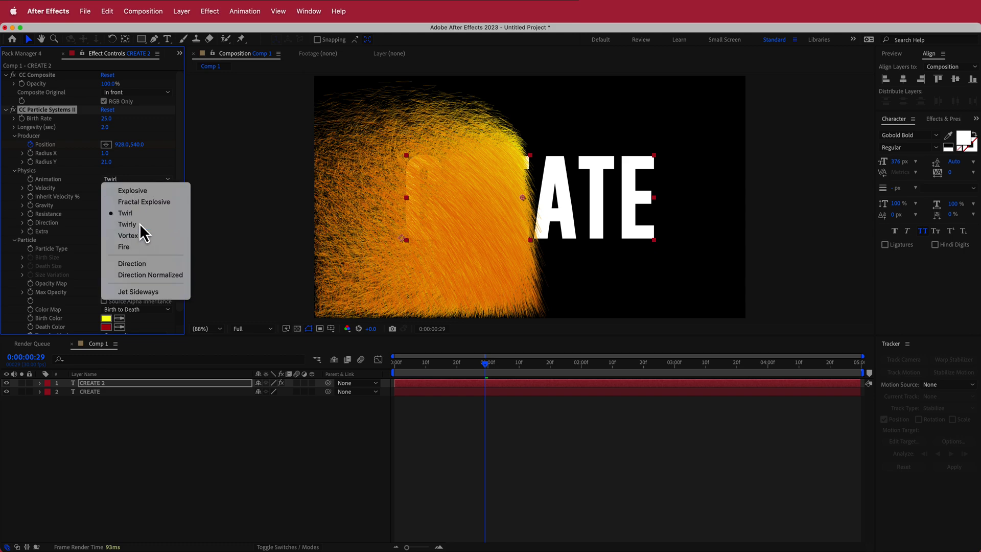
click(140, 223)
click(137, 181)
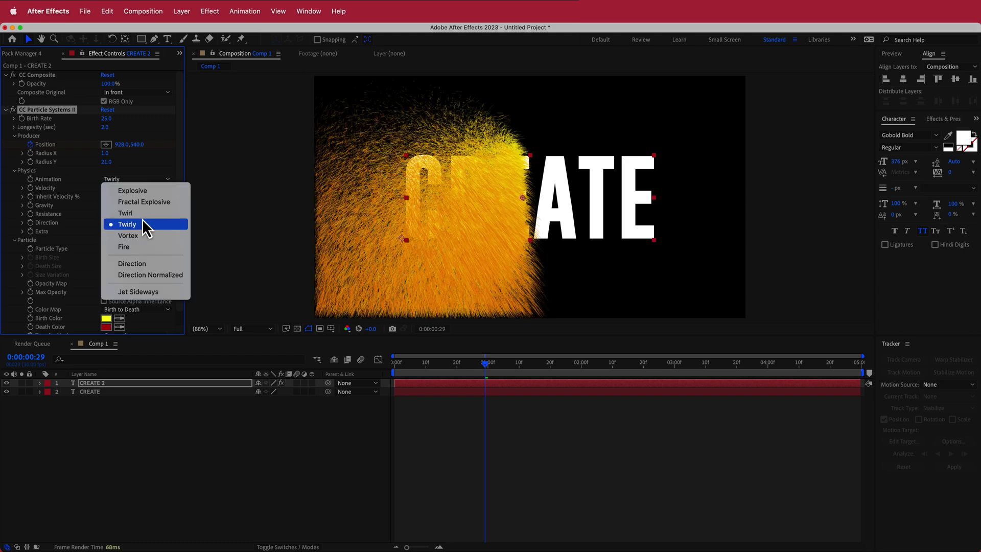
click(142, 246)
Try the Direction animation type, set it to Direction Normalized instead, and review the particle sweep back to 0:00:00:12.
click(134, 178)
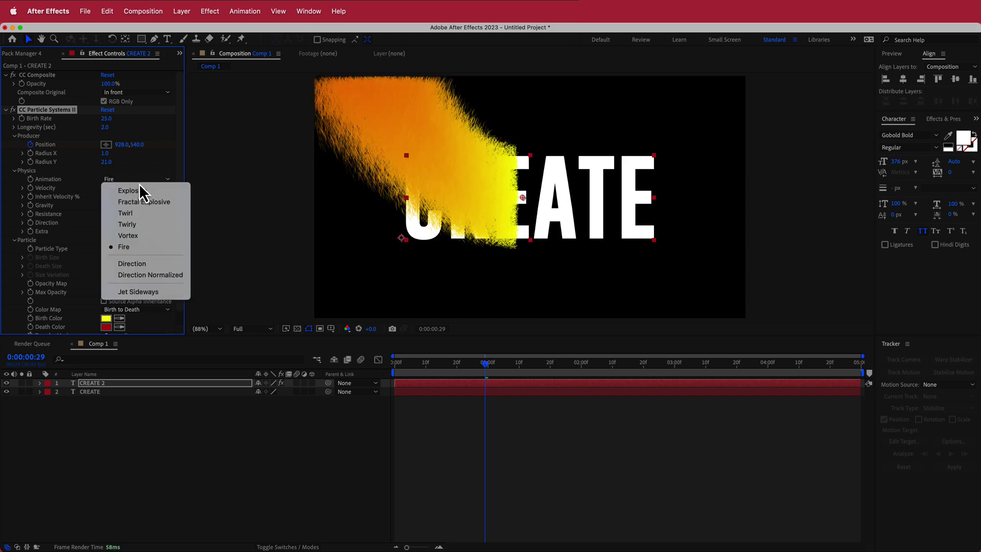
click(152, 265)
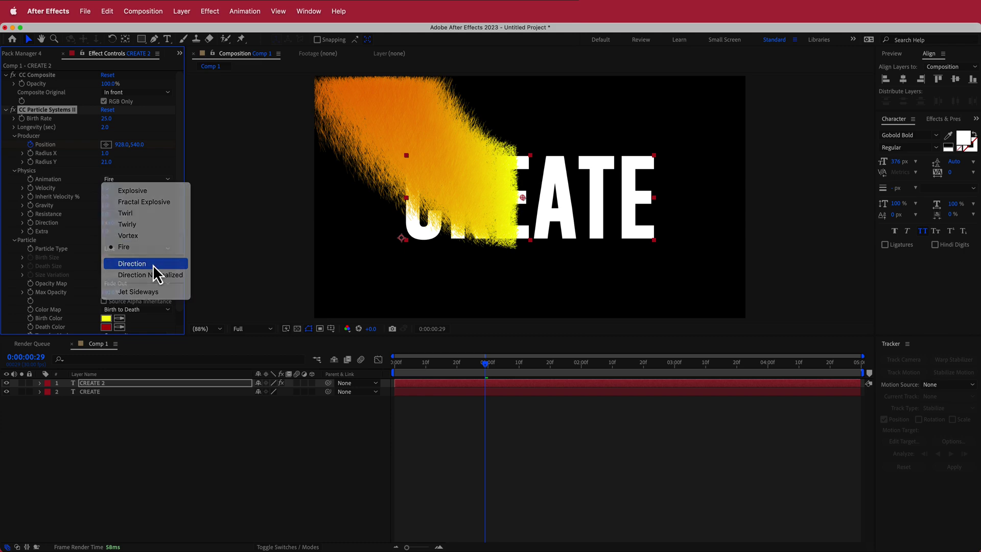
click(121, 182)
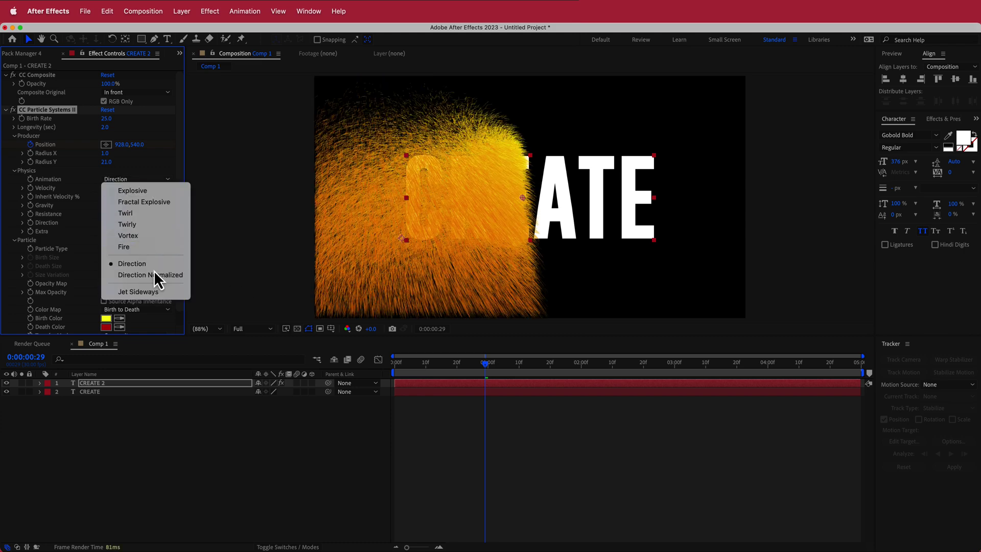
click(155, 276)
click(155, 281)
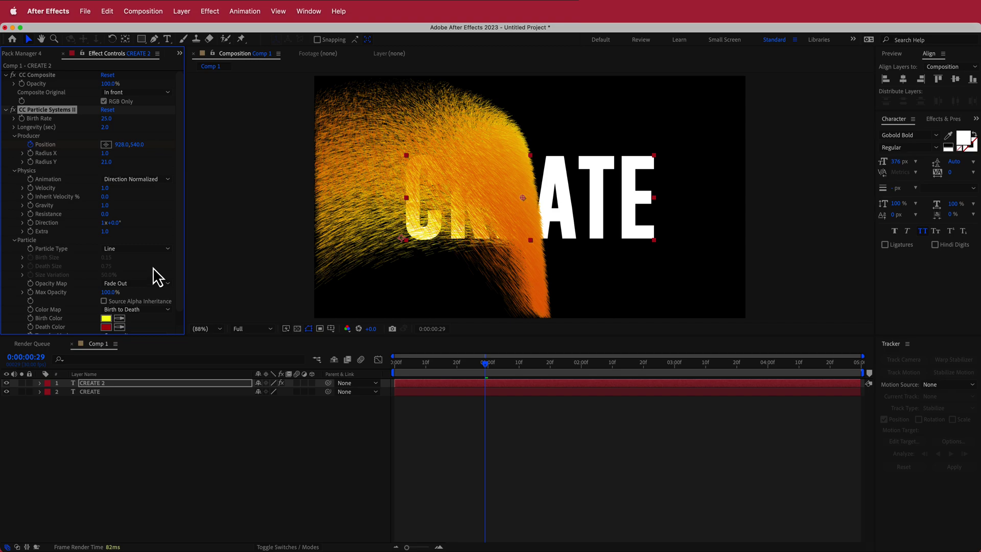
click(401, 202)
drag(483, 366, 431, 363)
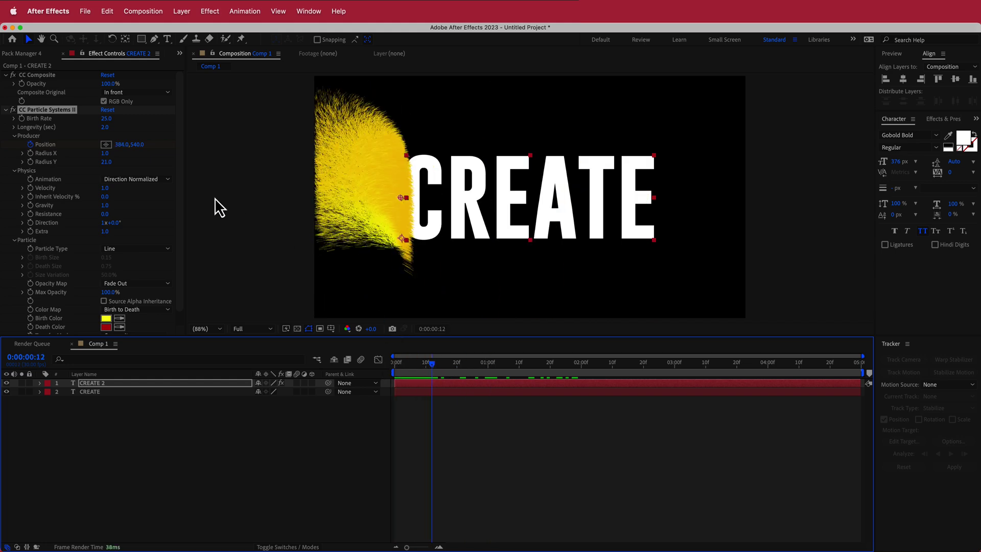
Set the particles' Velocity to 0.1 and Gravity to -0.1, and preview the sweep up to 0:00:01:03.
click(105, 188)
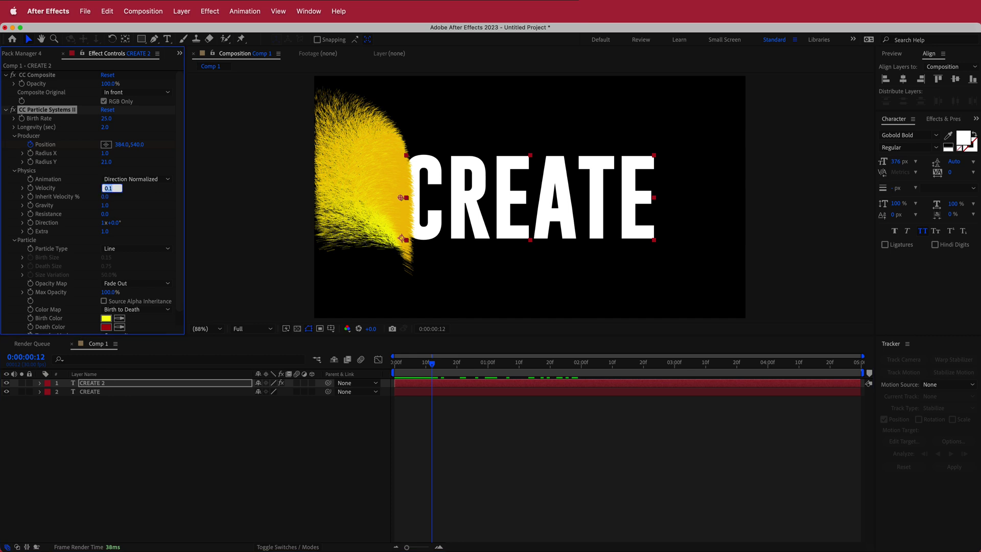
text(0.1)
key(Return)
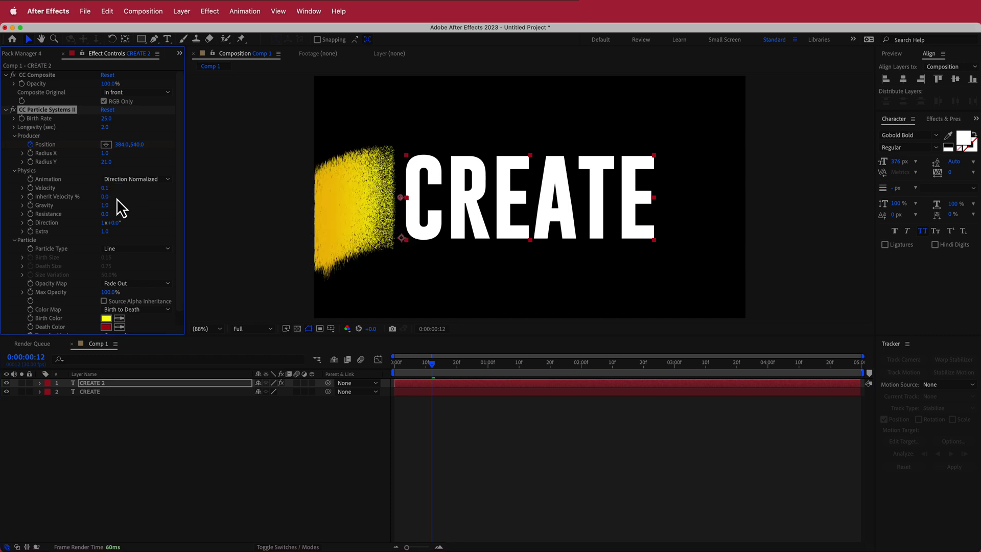
click(105, 205)
text(-0.1)
key(Return)
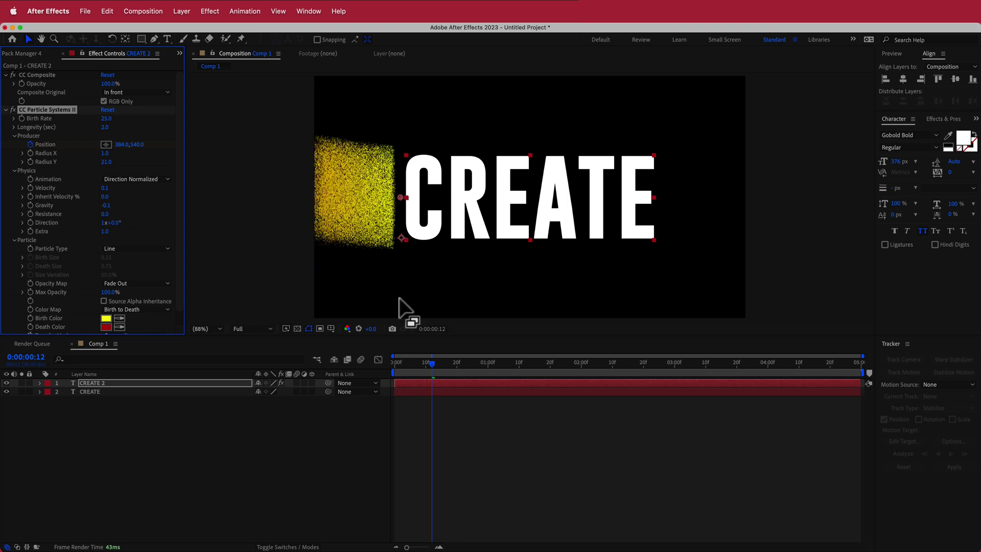
drag(440, 364, 496, 364)
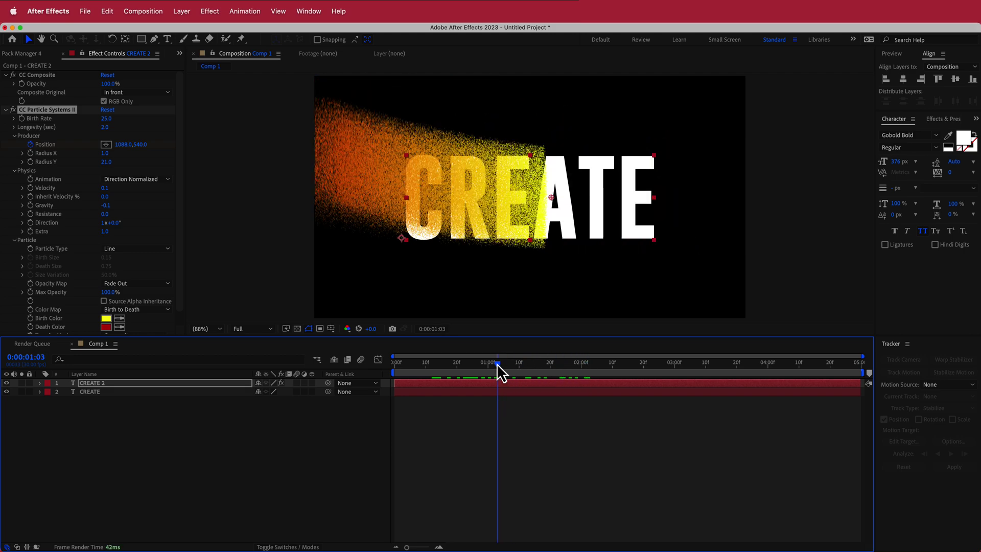
Set the Extra value in the particle Physics to 20 and review the dispersal back to 0:00:00:28.
drag(105, 232, 574, 230)
mouse_move(108, 231)
mouse_down()
mouse_move(263, 229)
mouse_move(467, 179)
mouse_move(492, 218)
mouse_up()
click(106, 232)
text(2)
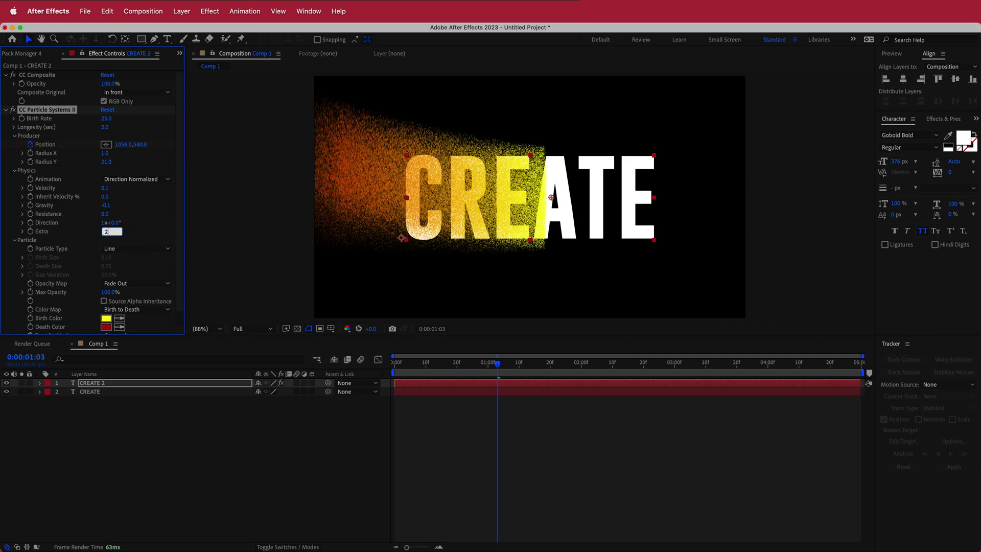
text(0)
key(Return)
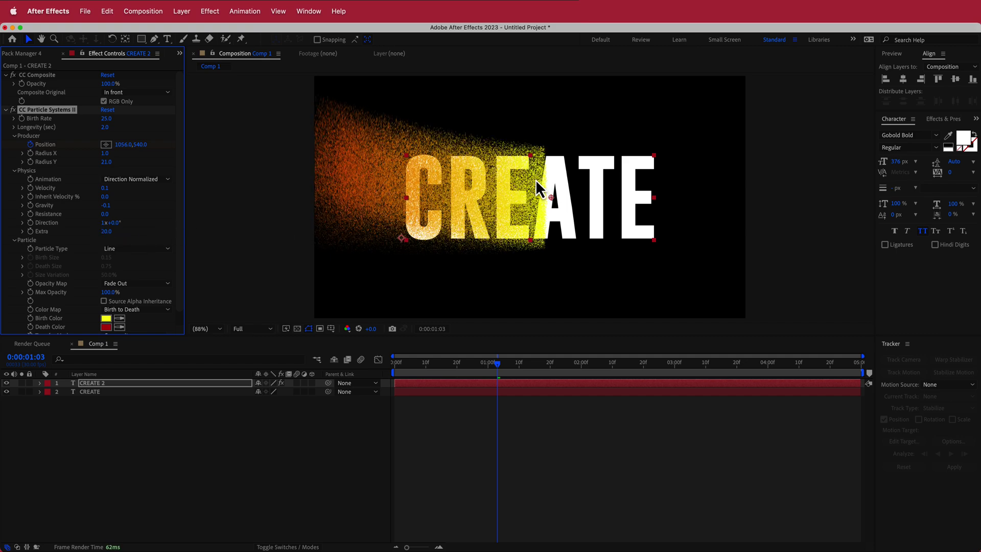
mouse_move(493, 361)
mouse_down()
mouse_move(406, 369)
mouse_move(611, 363)
mouse_move(480, 369)
mouse_up()
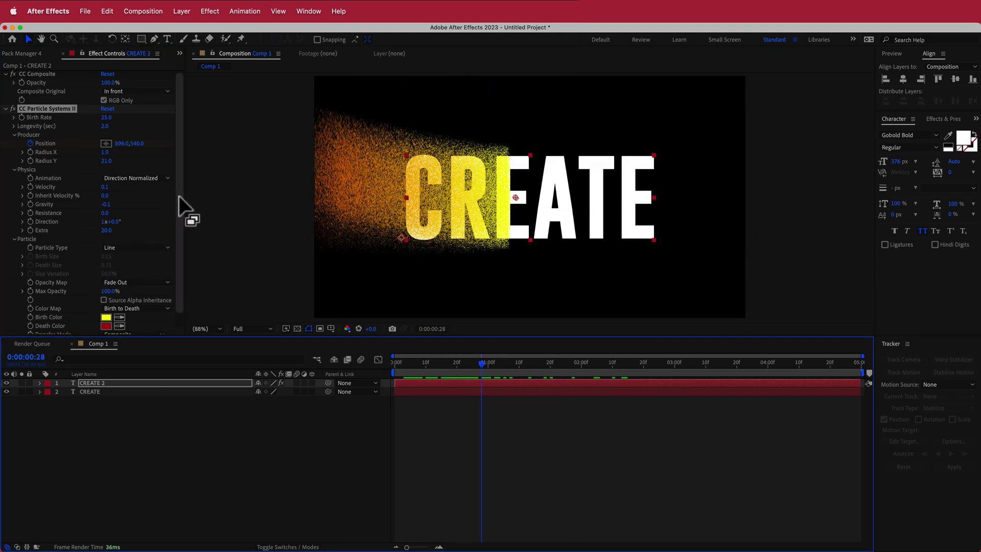
Enable Source Alpha Inheritance for the particles and preview the result up to 0:00:01:06.
scroll(173, 232, down, 1)
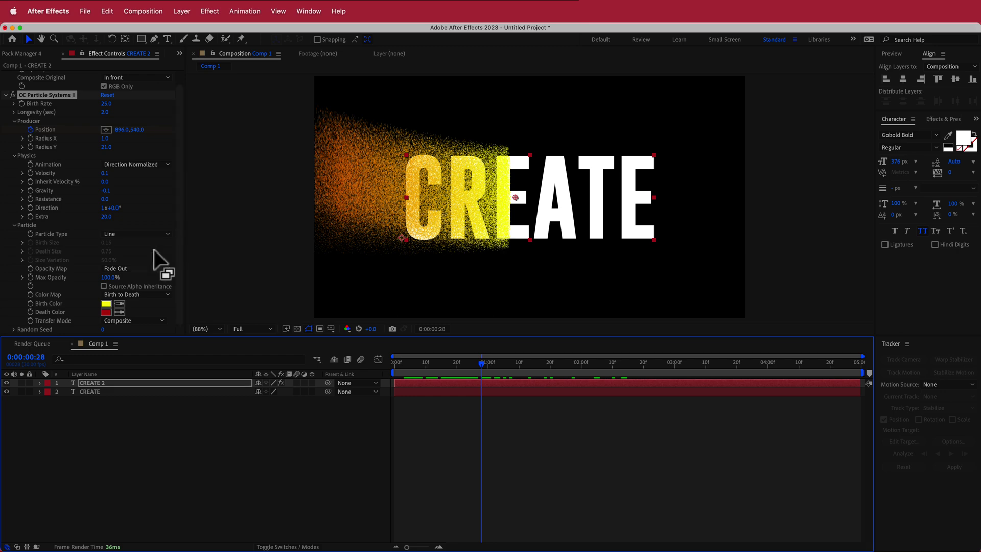
click(104, 287)
drag(481, 364, 507, 369)
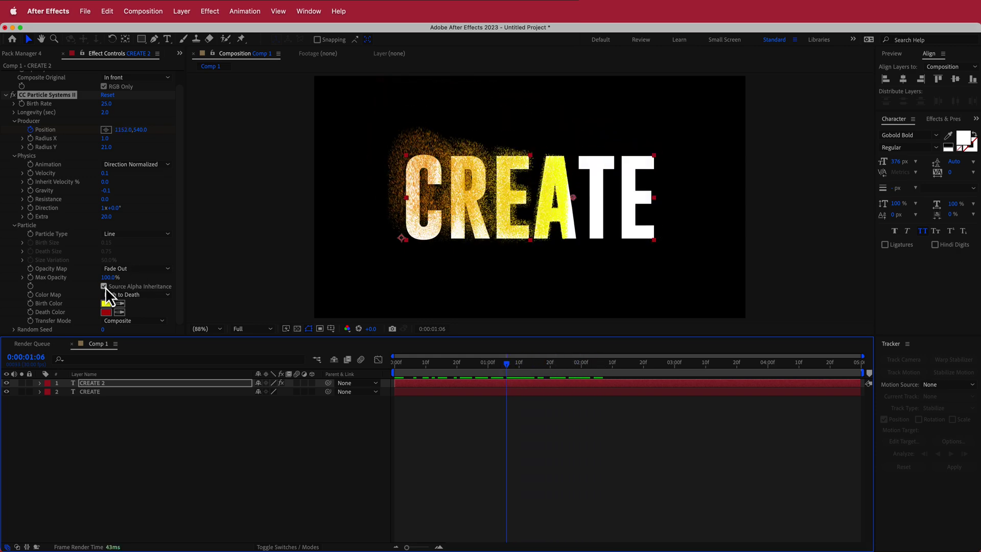
Switch to Color Hunt, copy #DDE6ED from the dark blue palette, and apply it as the particles' Death Color.
key(super+Tab)
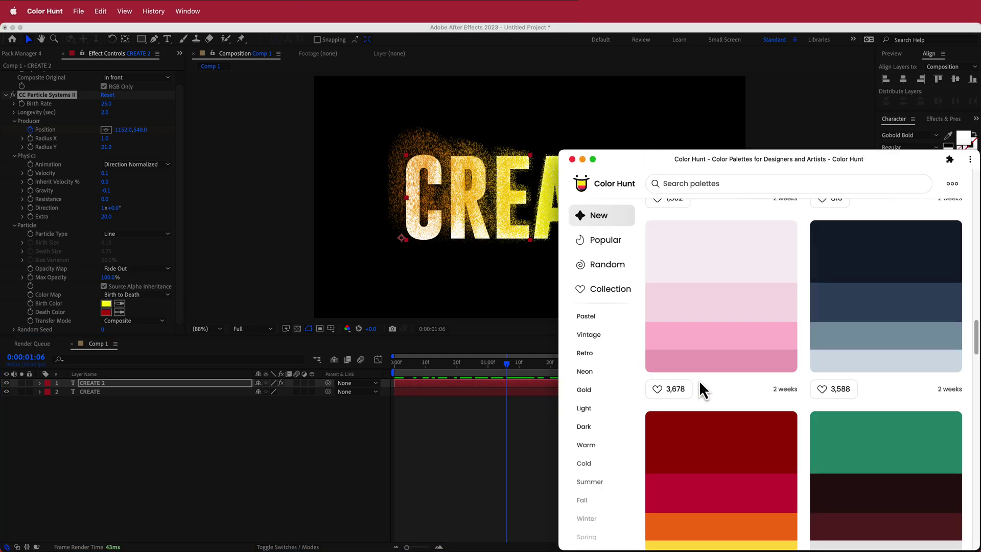
mouse_move(834, 368)
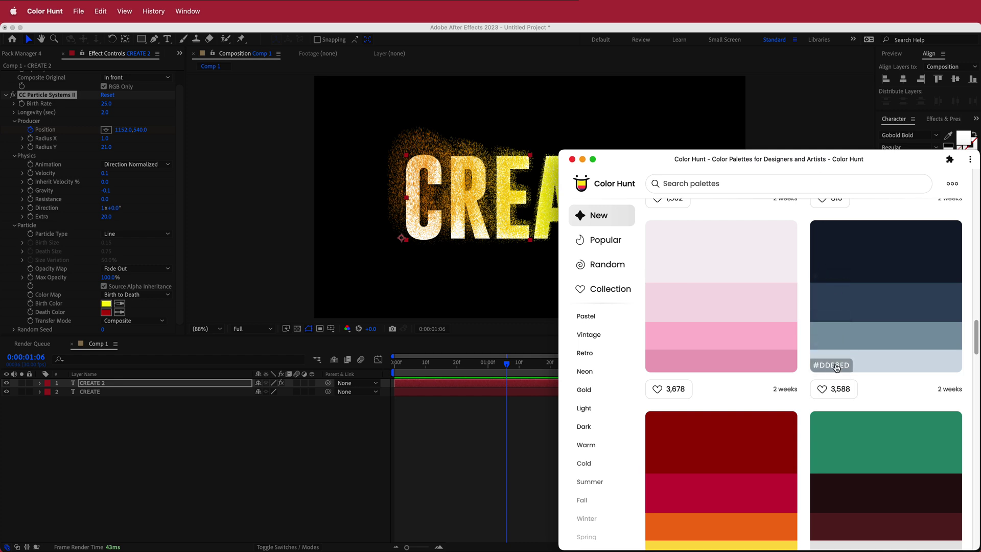
click(836, 368)
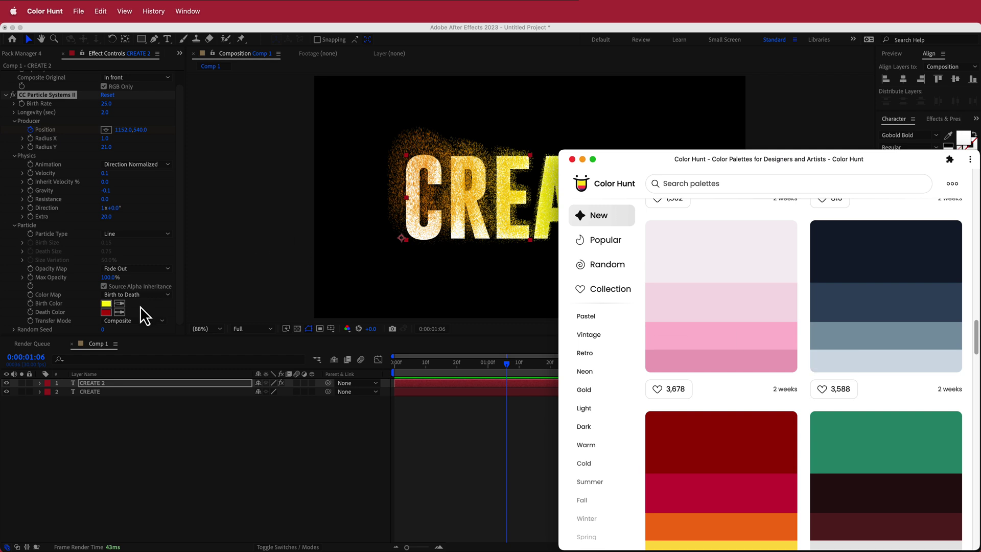
click(107, 314)
click(106, 311)
text(DDE6ED)
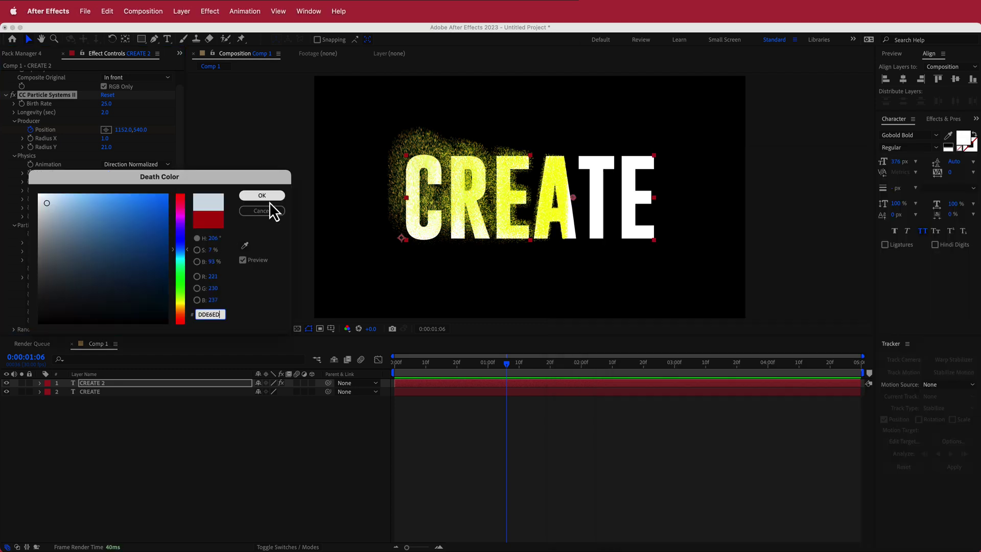
click(264, 198)
Copy #526D82 from the same Color Hunt palette, apply it as the particles' Birth Color, and preview the sweep.
key(cmd+Tab)
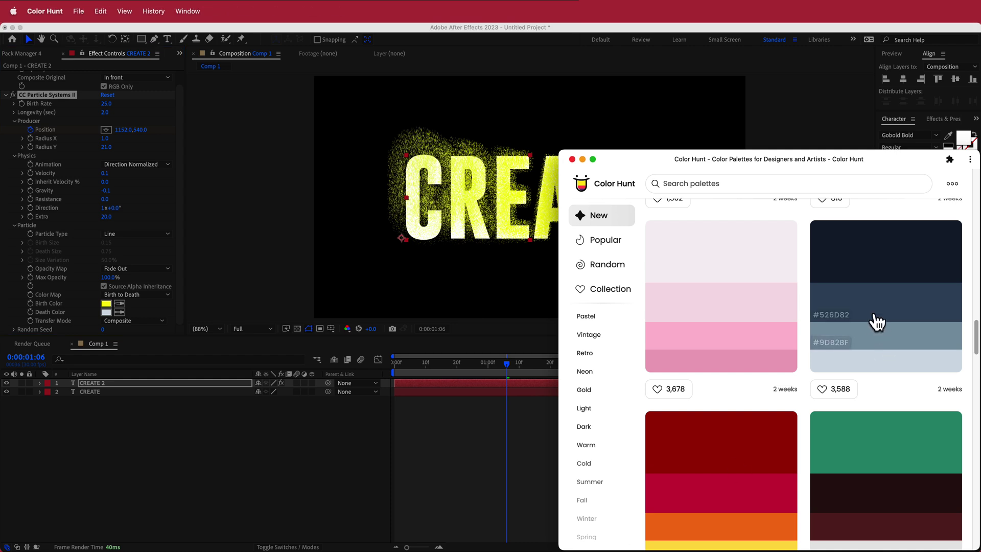
click(828, 321)
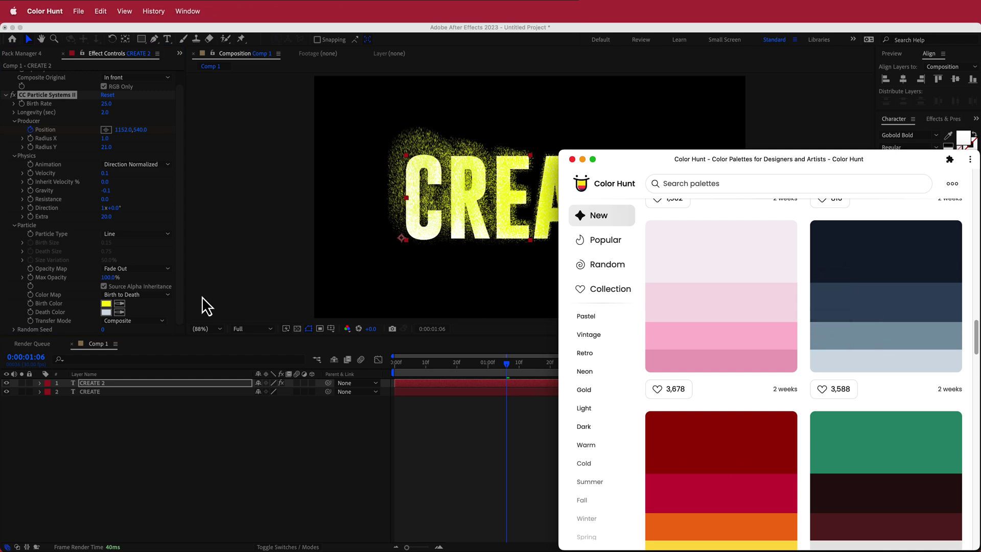
click(106, 305)
click(106, 306)
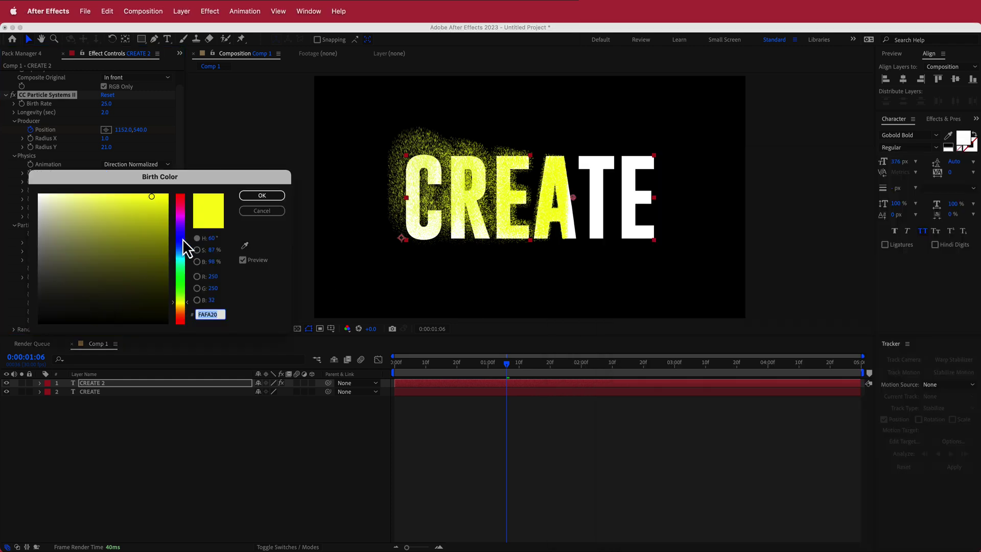
key(cmd+v)
click(264, 198)
mouse_move(498, 360)
mouse_down()
mouse_move(455, 366)
mouse_move(617, 365)
mouse_move(437, 369)
mouse_move(508, 368)
mouse_up()
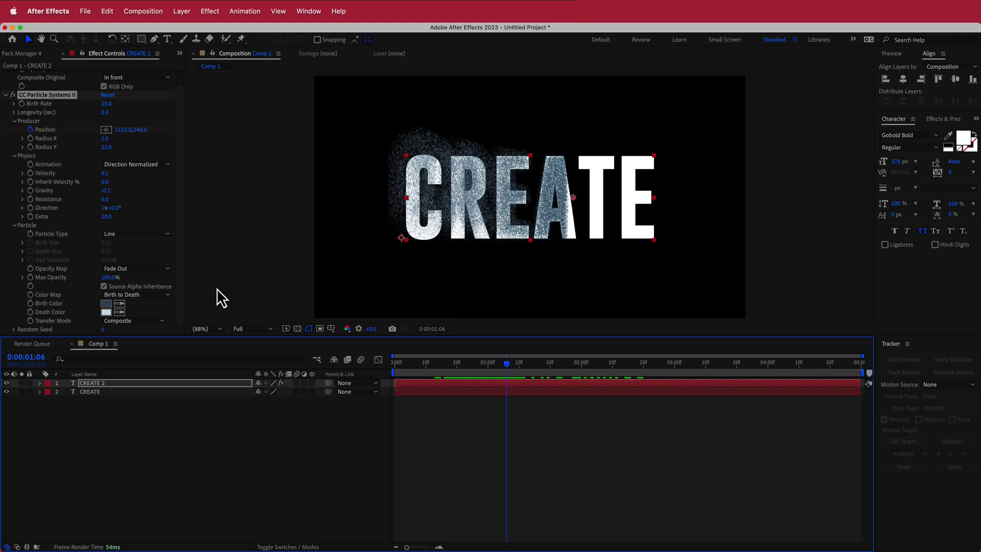
drag(505, 363, 460, 363)
Find the Bevel Alpha effect and apply it to the original CREATE text layer.
click(107, 392)
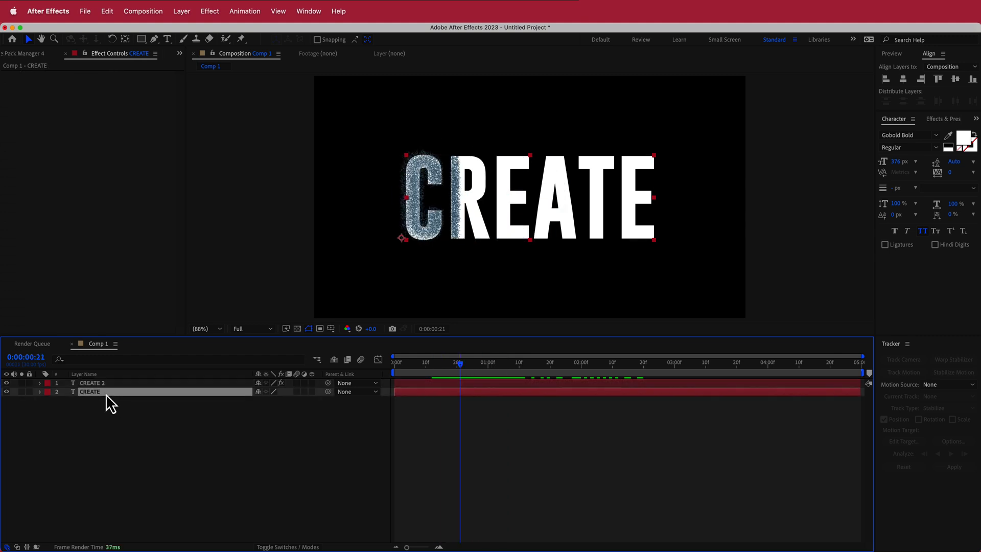
key(ctrl+space)
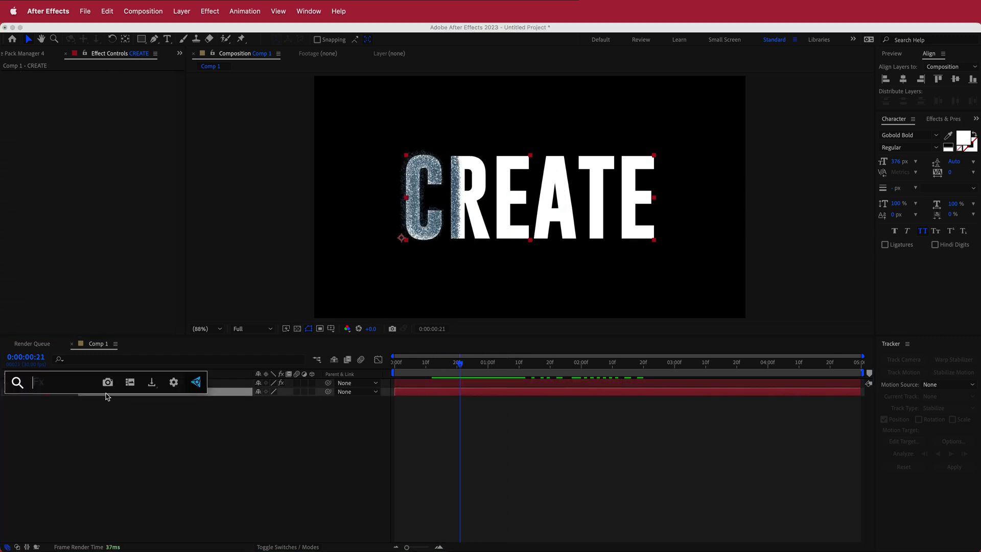
text(li)
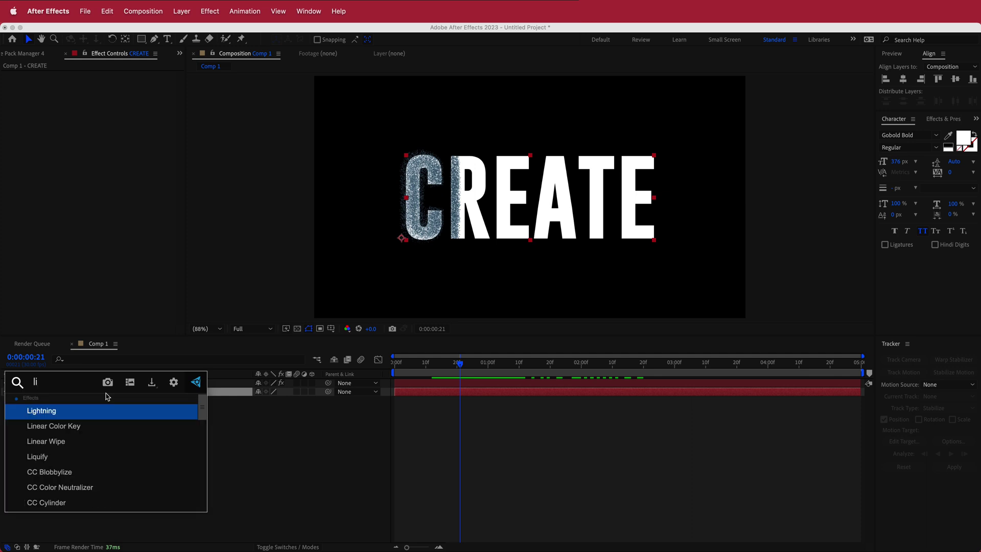
text(ne)
key(BackSpace)
key(BackSpace)
key(BackSpace)
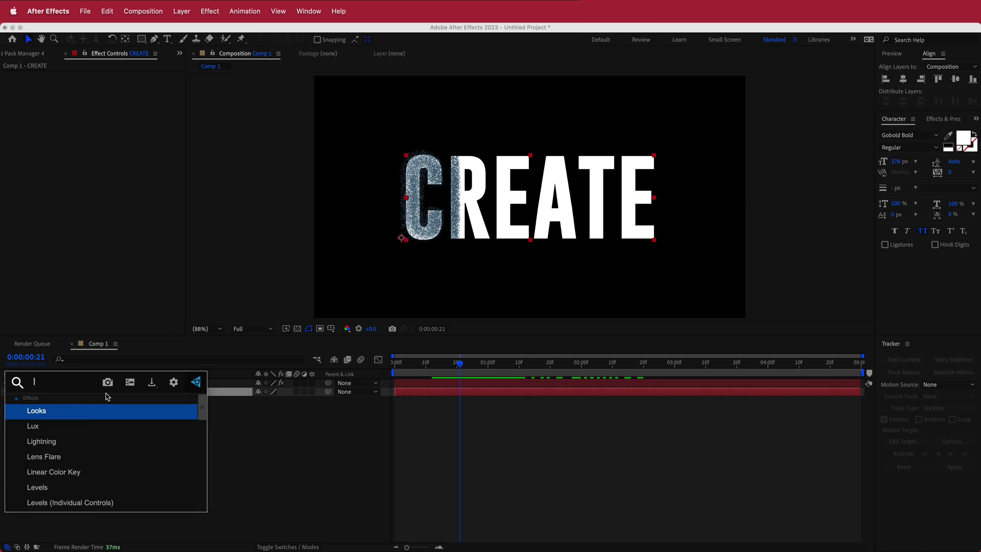
key(BackSpace)
text(be)
key(Return)
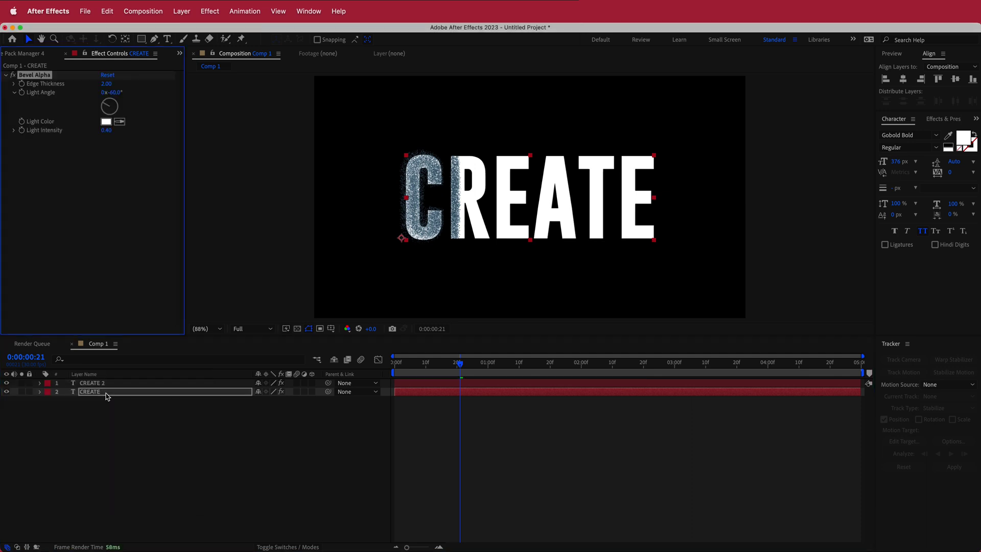
Set the Bevel Alpha's Edge Thickness to 5, trying a thicker bevel for comparison.
click(106, 84)
text(5)
key(Return)
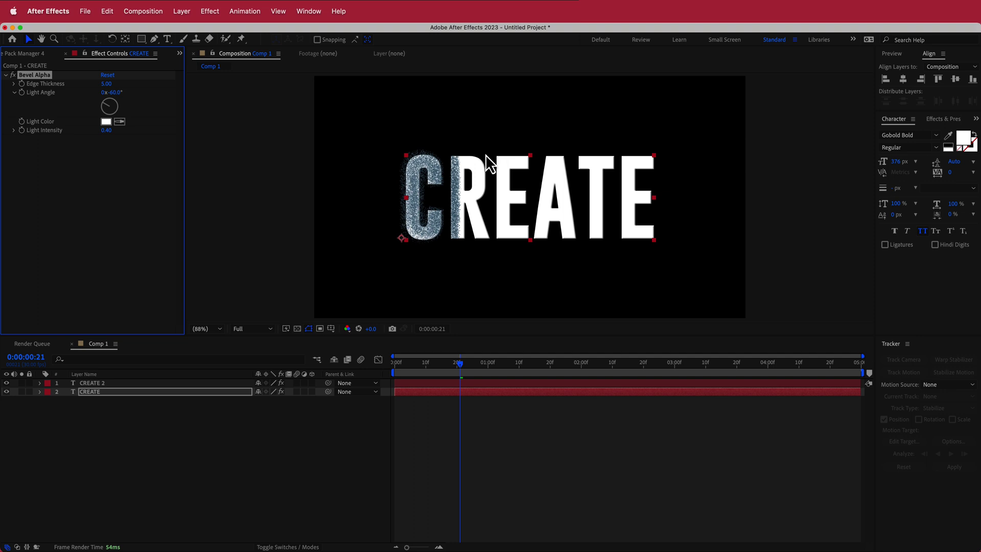
drag(107, 84, 158, 84)
click(108, 84)
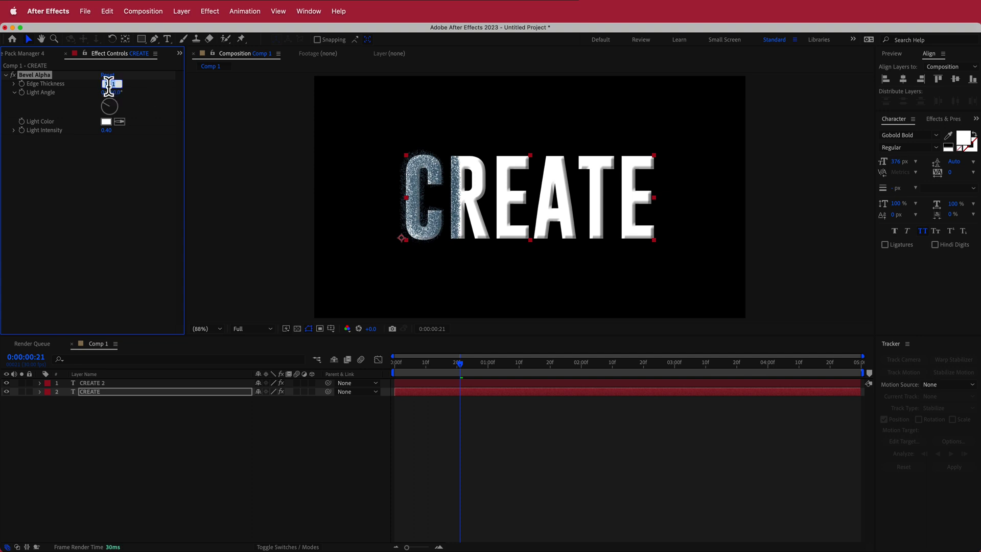
text(5)
key(Return)
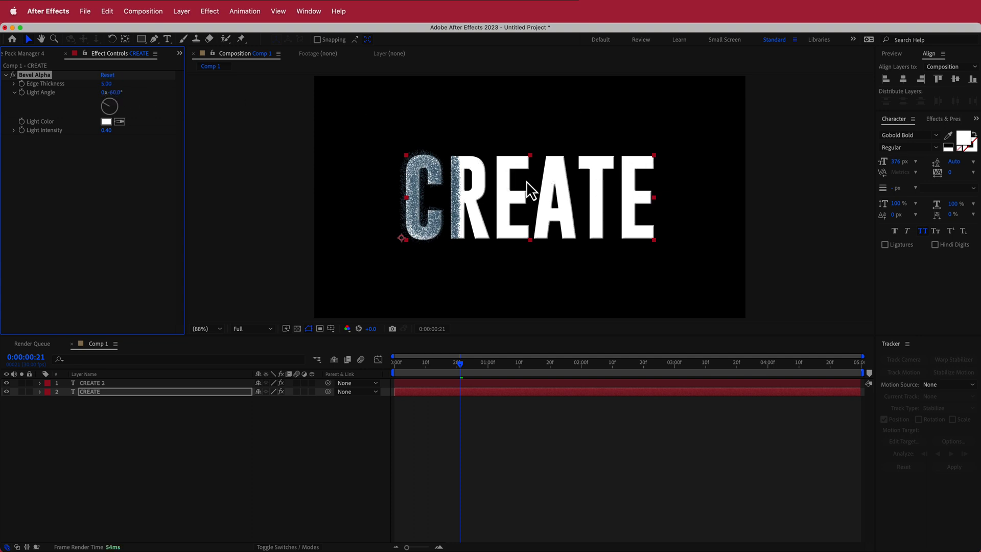
Apply Linear Wipe to the original CREATE layer and keyframe its Transition Completion at 0:00:00:00.
key(ctrl+space)
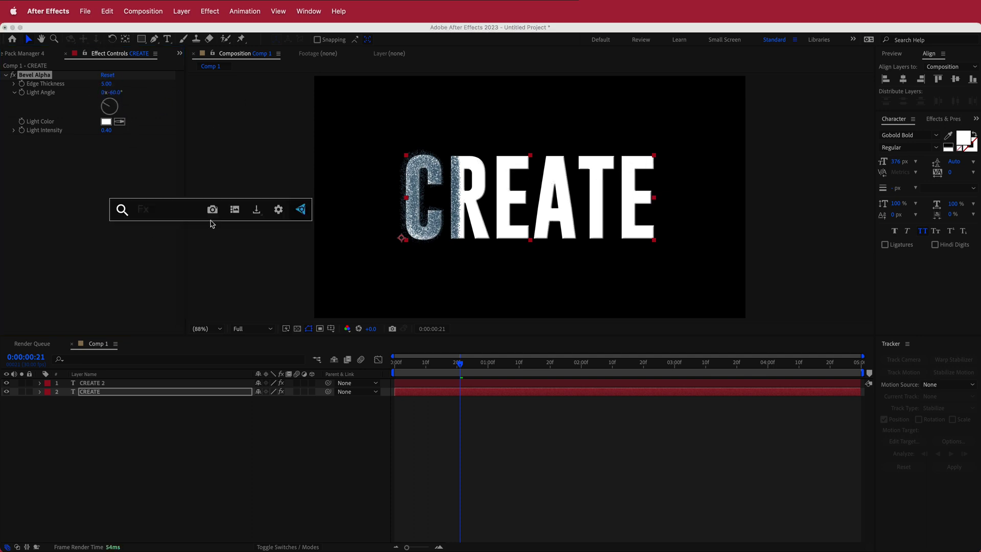
text(linea)
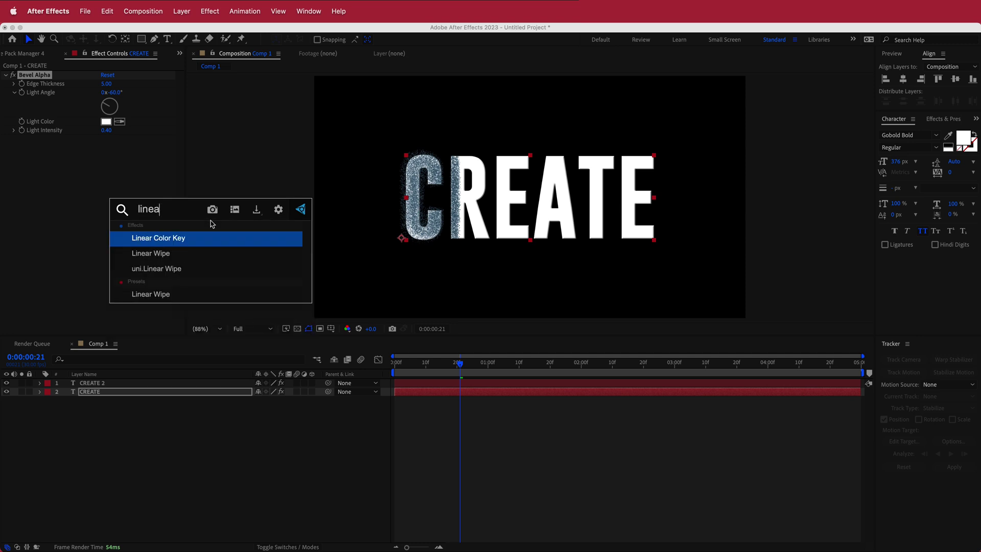
key(Down)
key(Return)
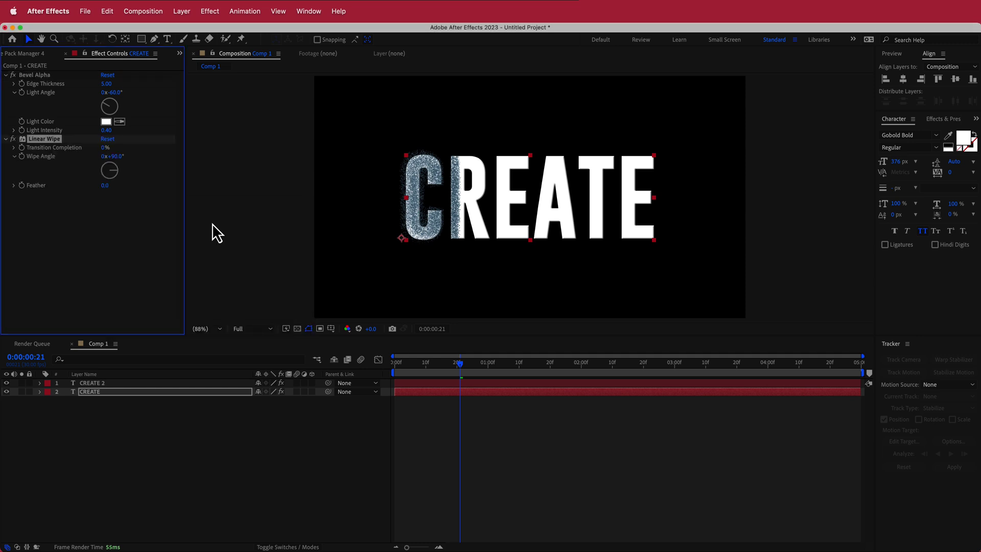
drag(459, 365, 393, 367)
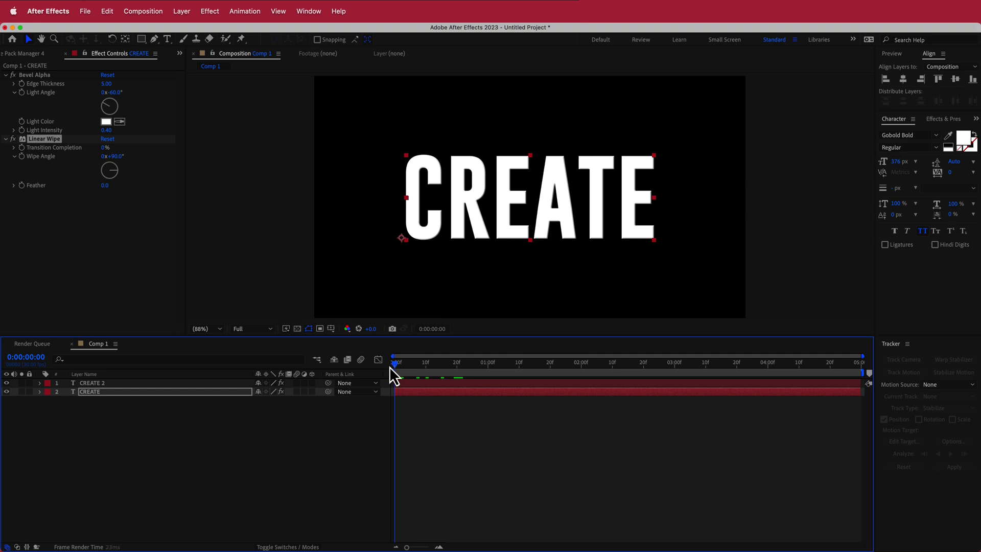
click(22, 150)
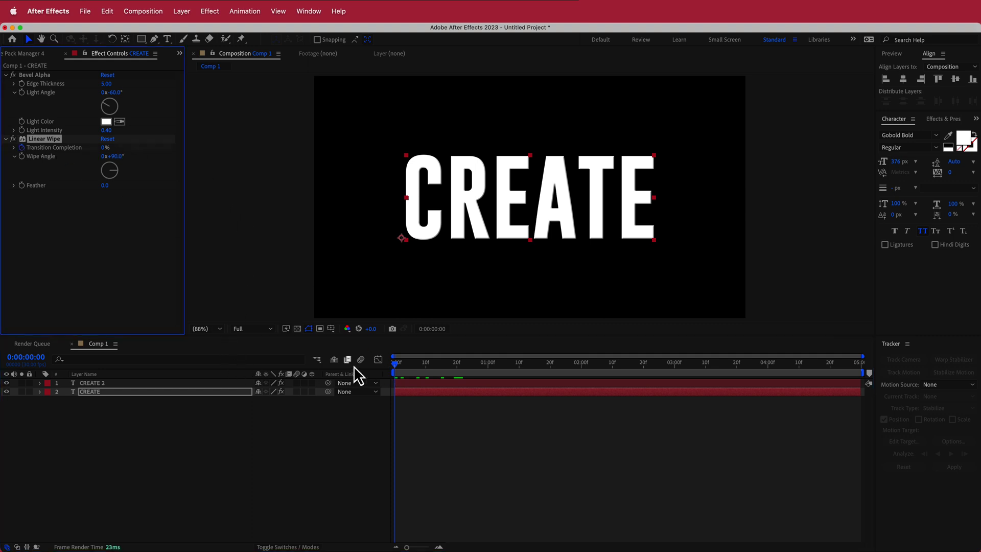
Keyframe the Linear Wipe's Transition Completion at 100% at 0:00:02:00 and scrub back to check the wipe.
drag(395, 363, 583, 369)
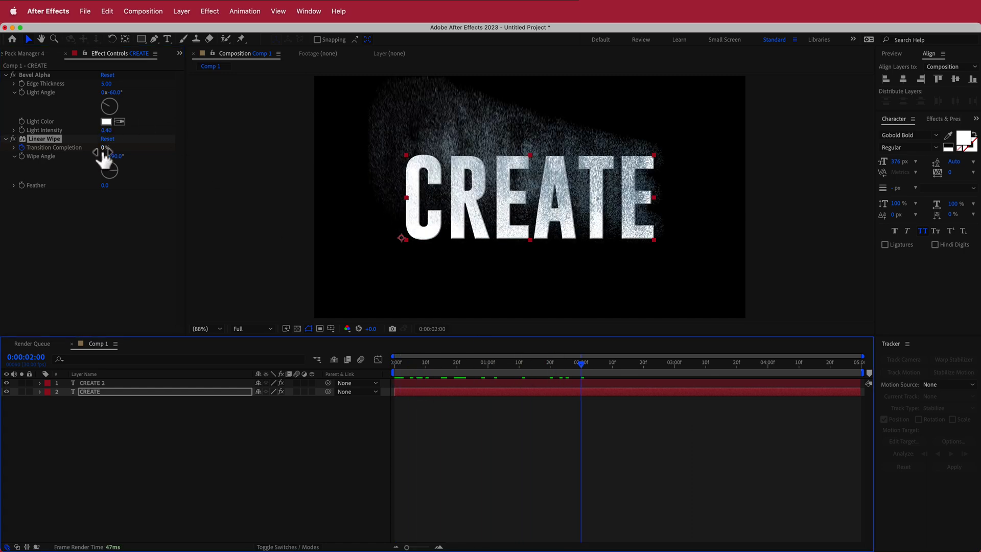
drag(103, 150, 228, 150)
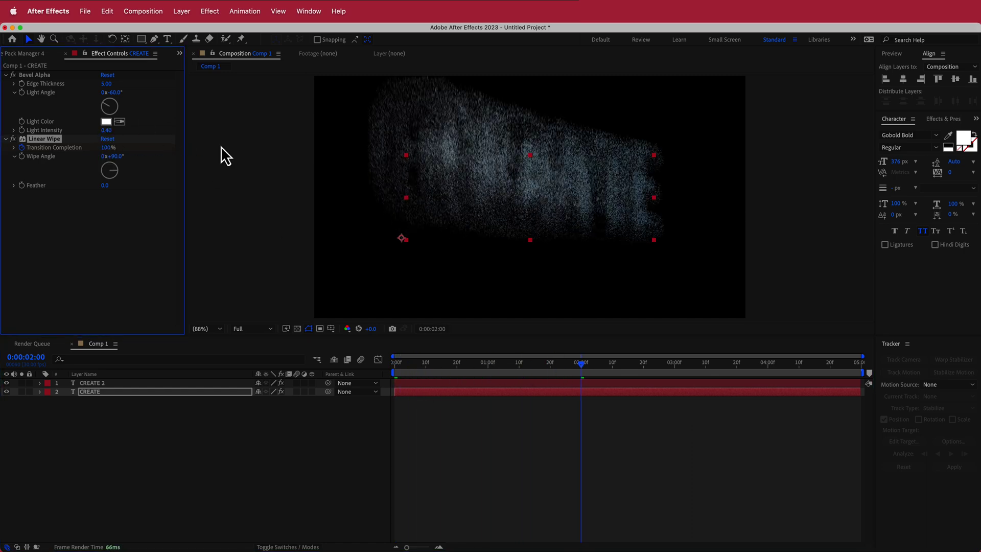
drag(581, 365, 481, 364)
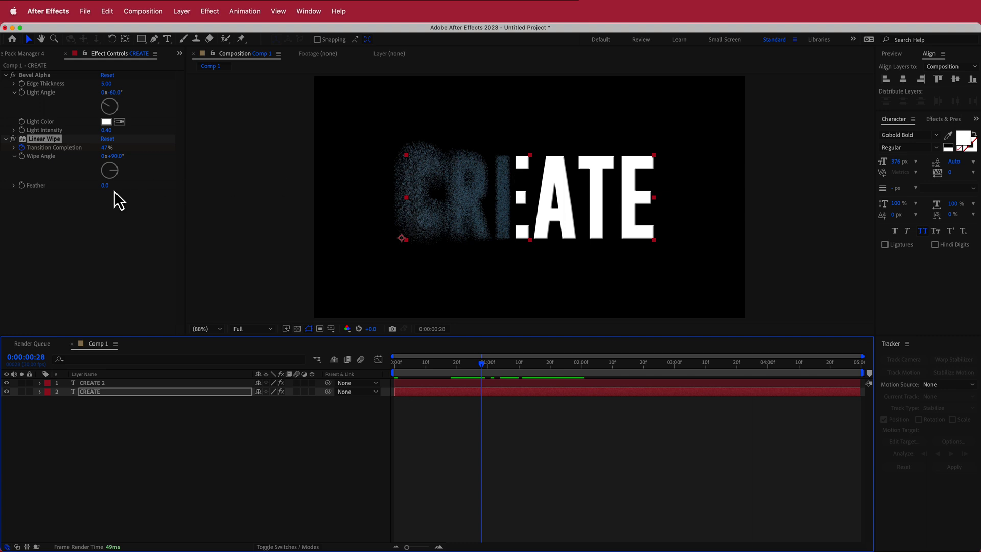
Set the Linear Wipe's Feather to 20 and its Wipe Angle to -270°, and scrub to check the edge.
click(106, 185)
key(Return)
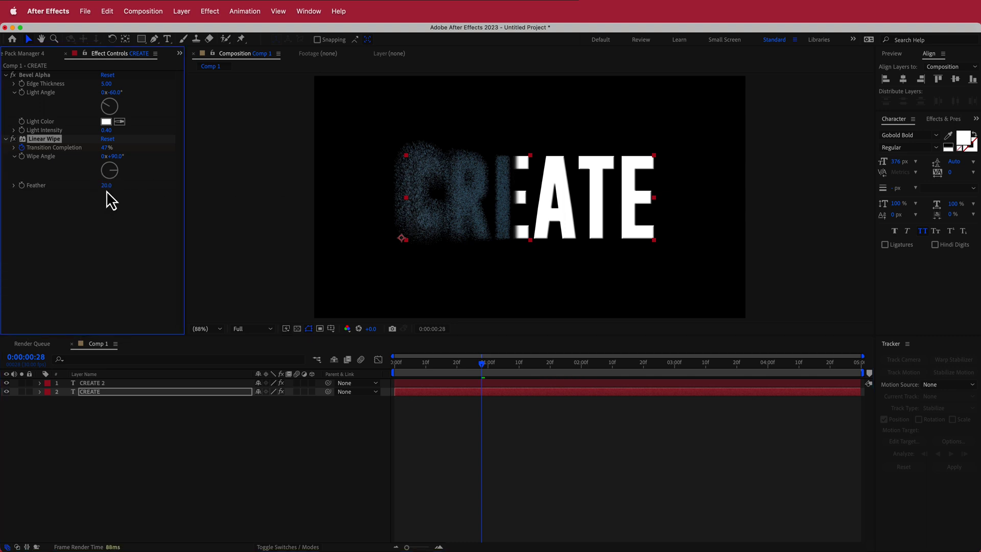
text(-270)
key(Return)
mouse_move(482, 362)
mouse_down()
mouse_move(521, 364)
mouse_move(478, 368)
mouse_up()
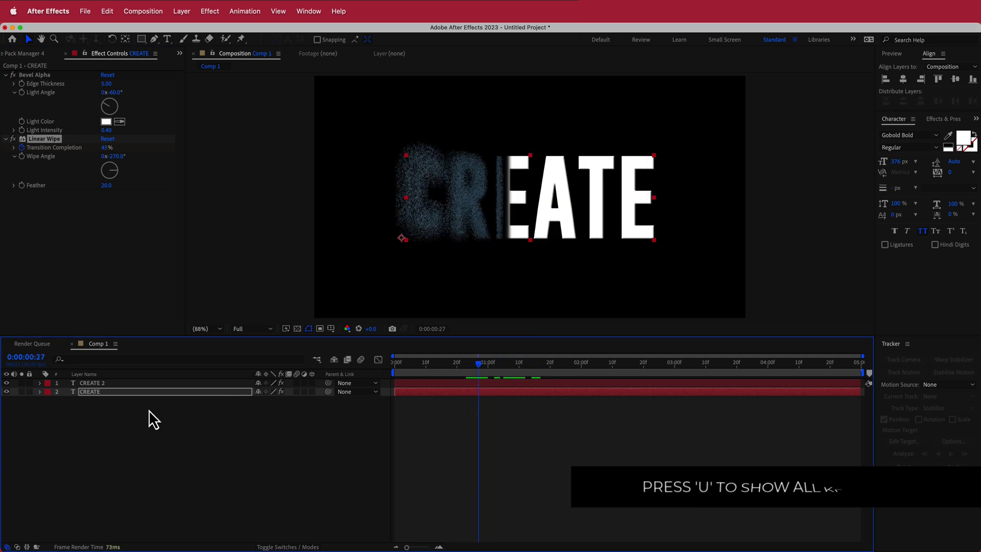
Reveal the keyframes of both CREATE layers and shift both Transition Completion keyframes one frame later.
drag(149, 410, 94, 385)
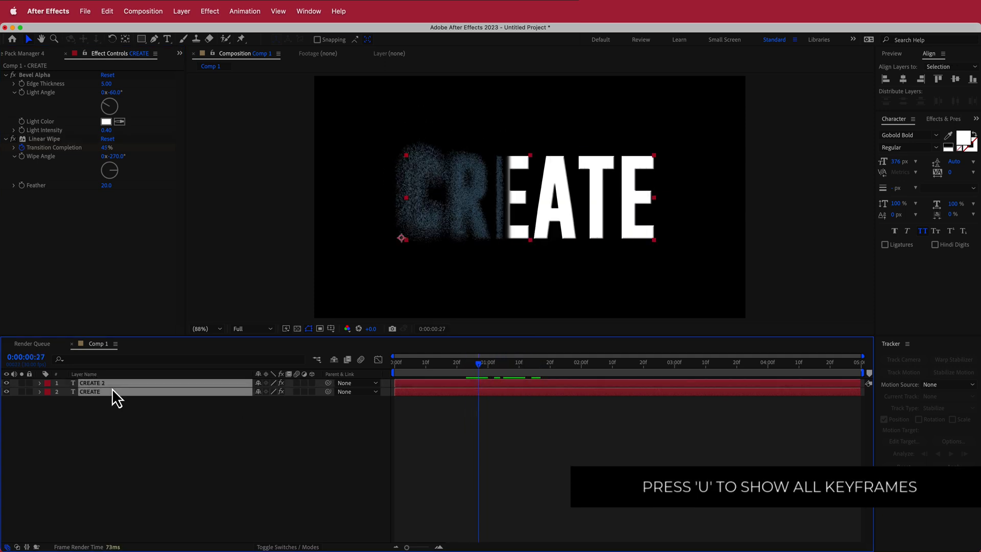
key(u)
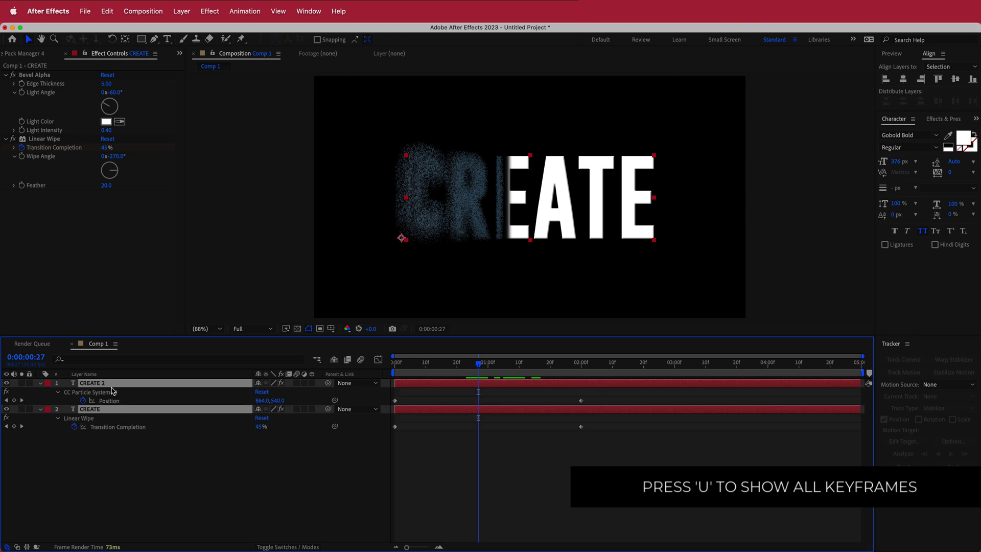
click(581, 426)
drag(580, 430, 379, 452)
drag(407, 547, 417, 548)
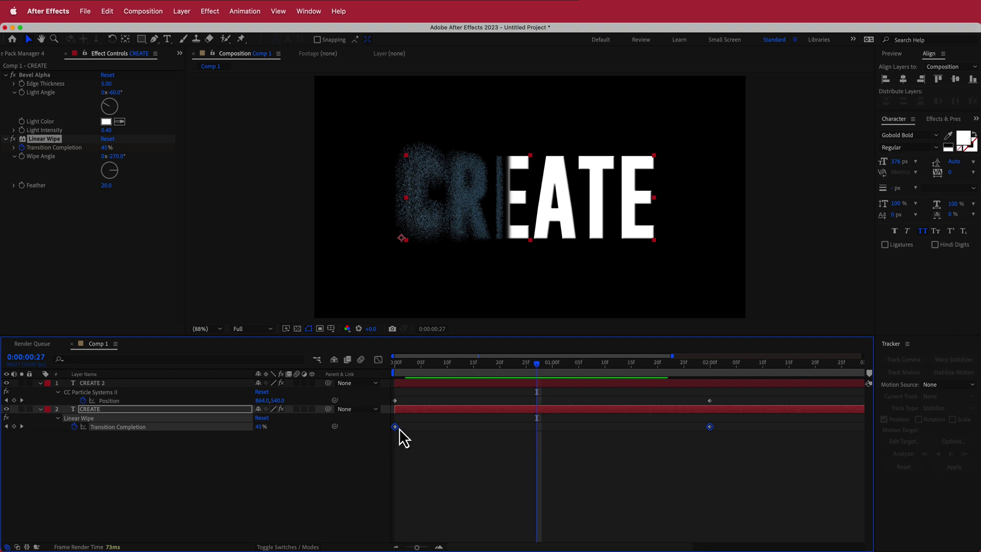
drag(396, 427, 401, 428)
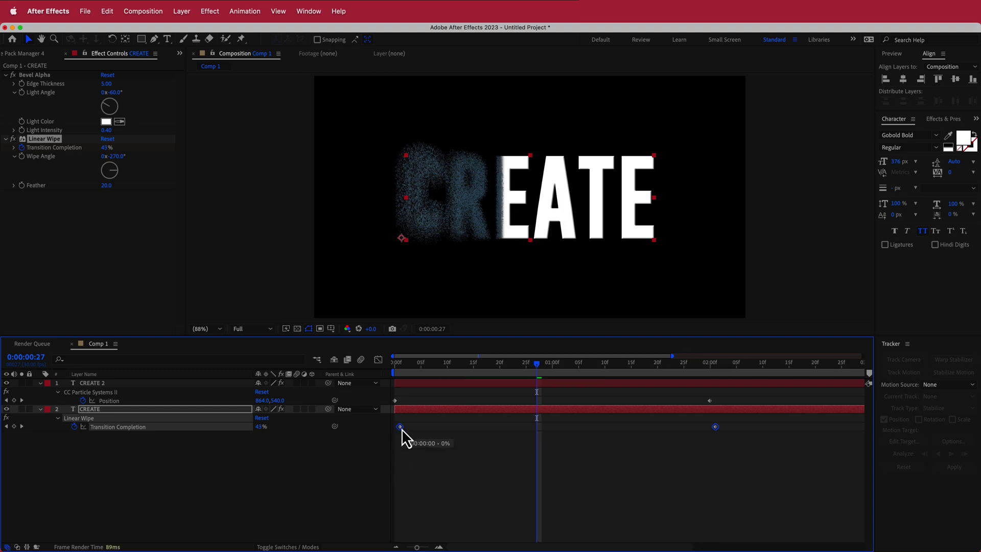
Scrub through the animation to check the wipe against the particles, and collapse the layers' keyframes.
click(523, 364)
drag(523, 364, 642, 364)
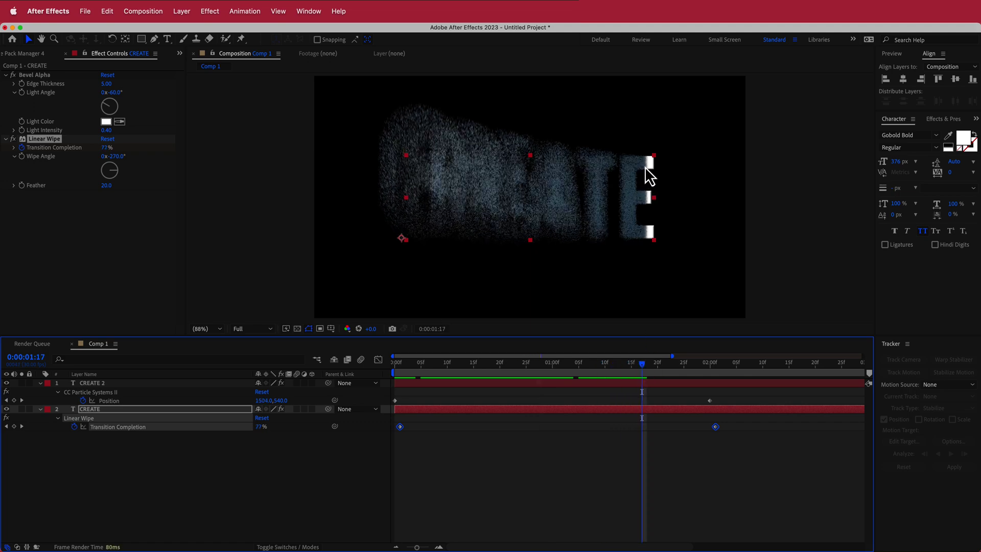
drag(649, 371, 380, 381)
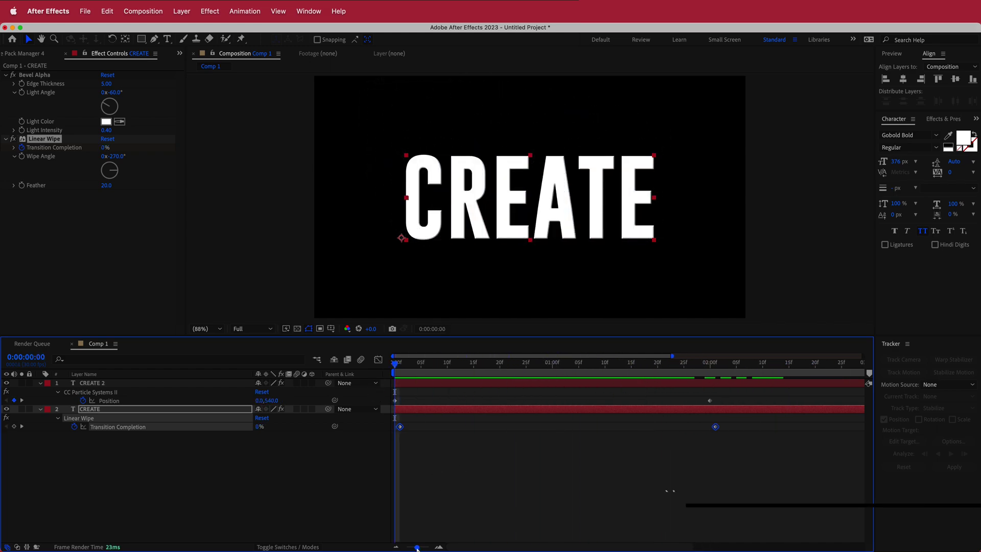
mouse_move(416, 547)
mouse_down()
mouse_move(430, 548)
mouse_move(411, 547)
mouse_up()
key(u)
drag(459, 364, 535, 364)
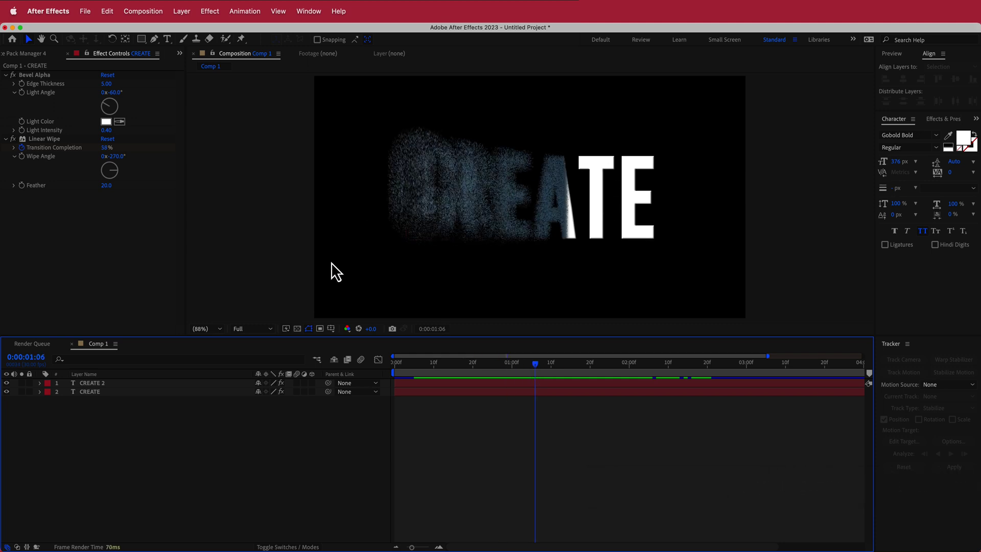
drag(534, 365, 480, 364)
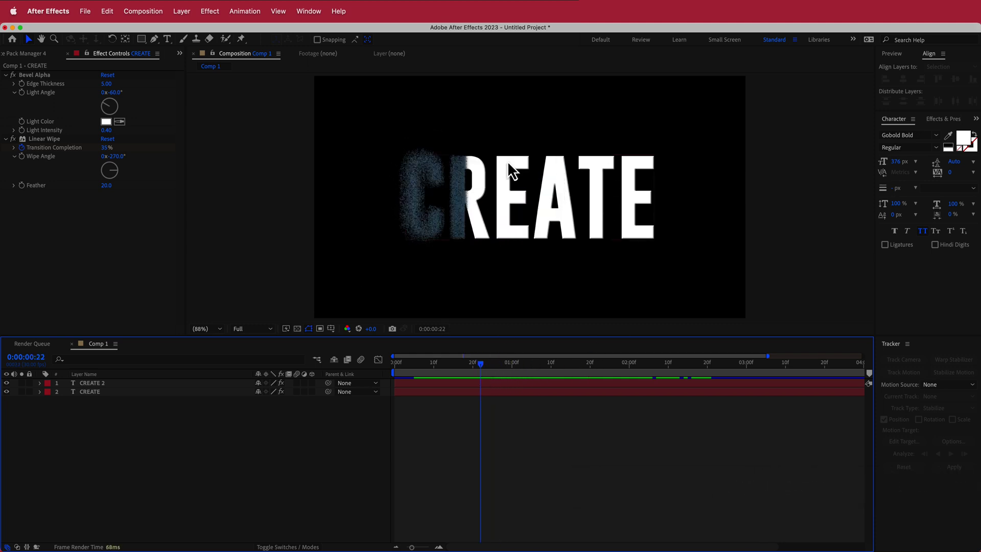
Duplicate the original CREATE text layer and remove Bevel Alpha from the copy.
click(92, 391)
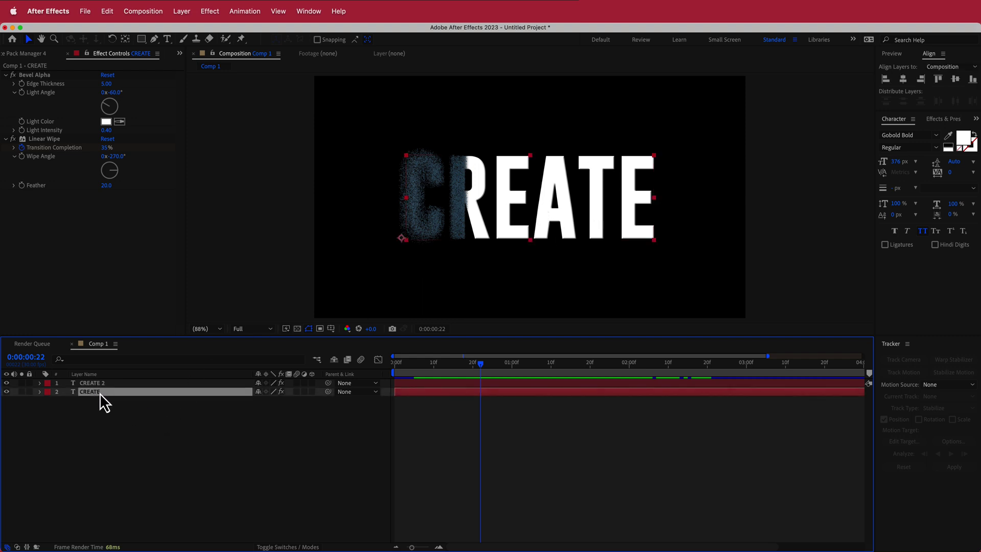
key(super+d)
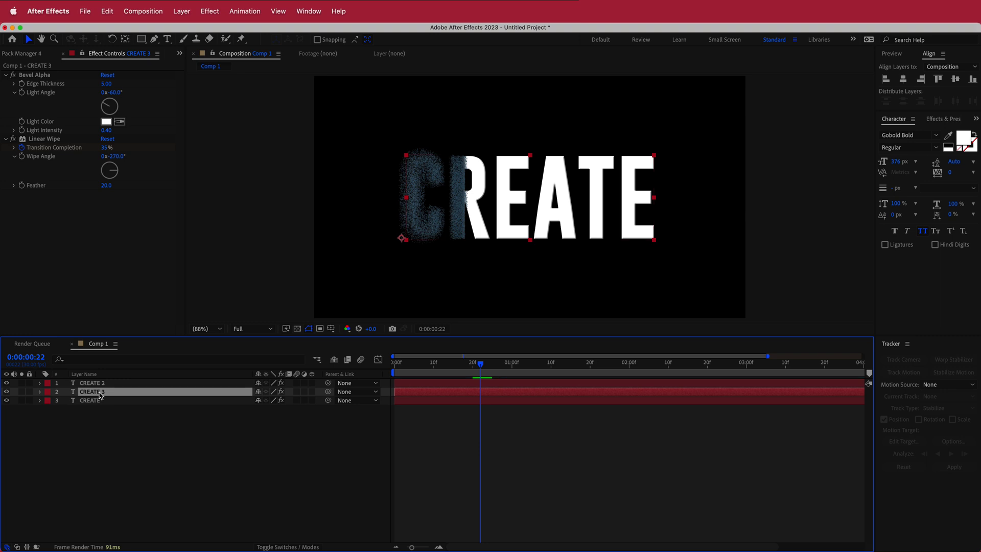
click(35, 76)
key(Delete)
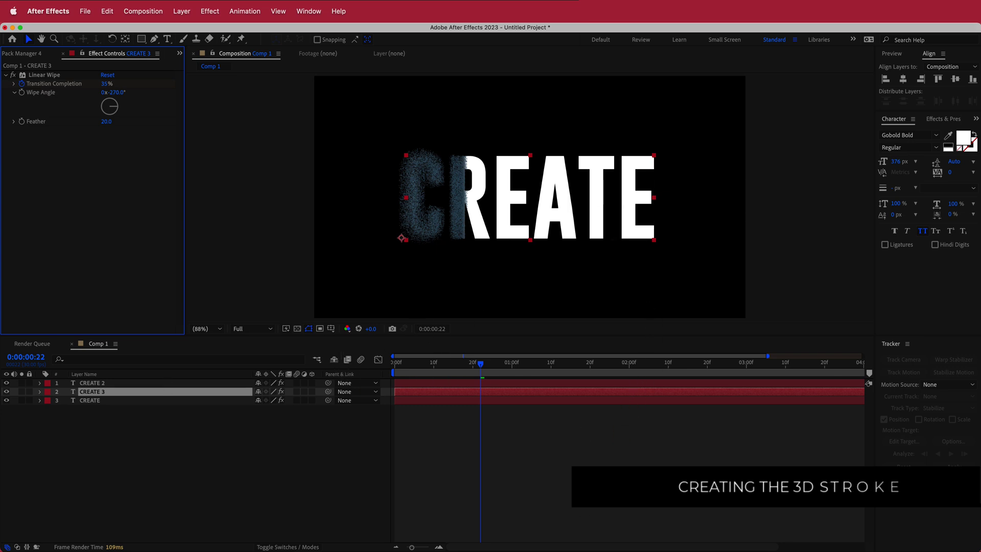
Switch to Color Hunt, copy #526D82 from the navy palette, and return to After Effects.
key(super+Tab)
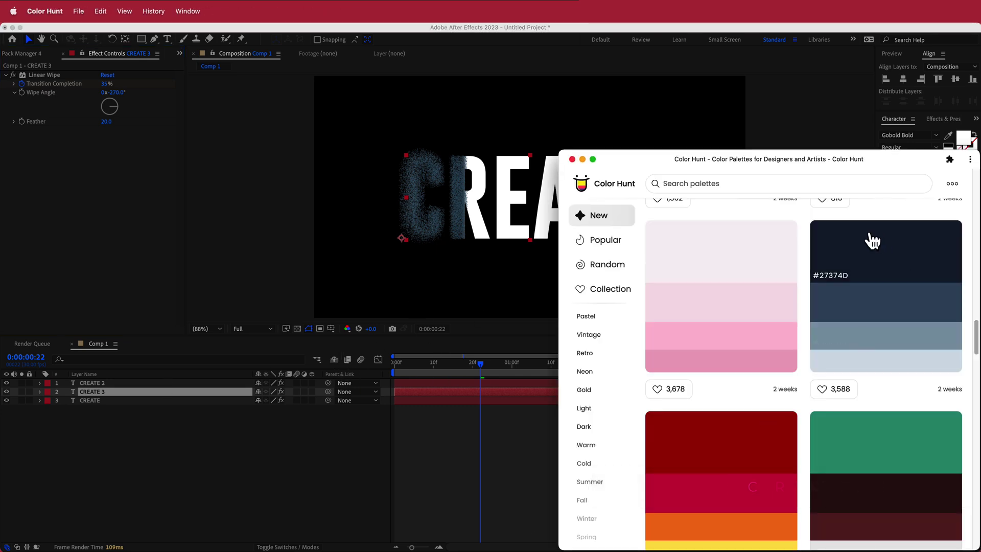
click(833, 320)
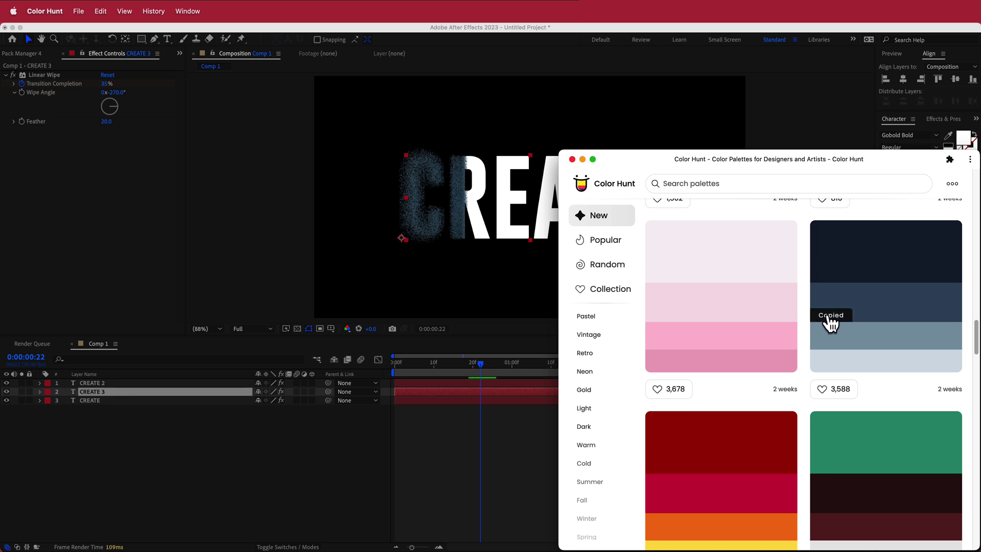
click(808, 140)
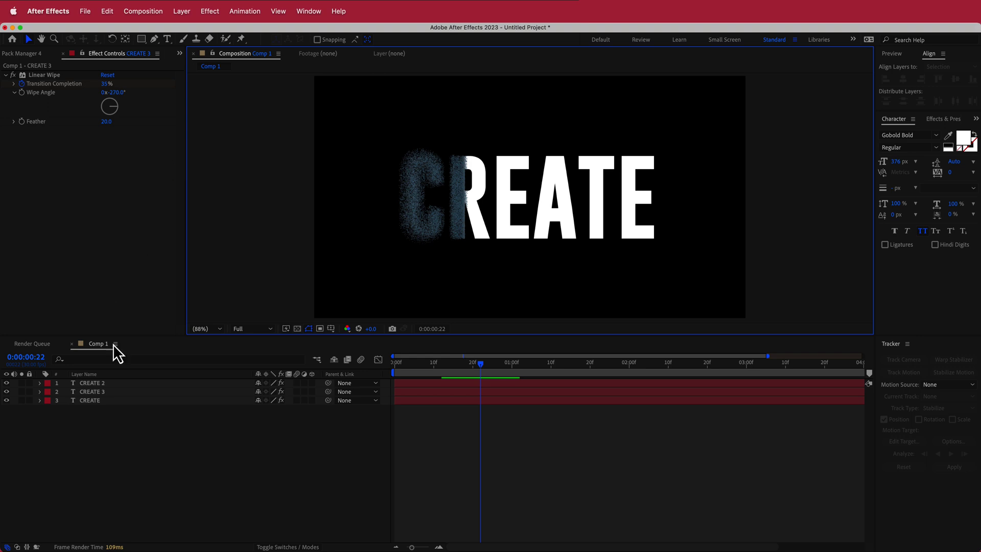
Apply a Fill effect to the CREATE 3 layer and set its Color to #526D82.
click(115, 391)
key(ctrl+space)
text(fill)
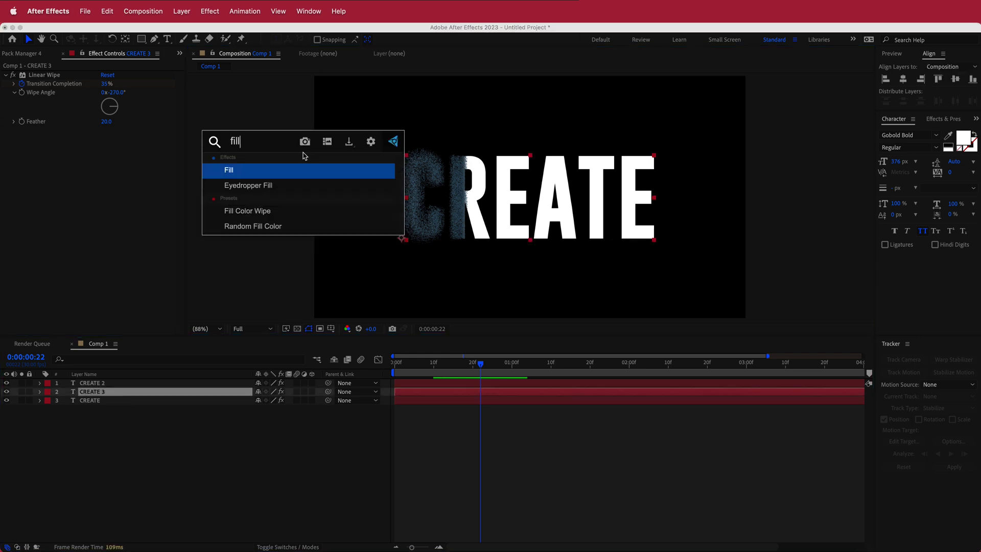
key(Return)
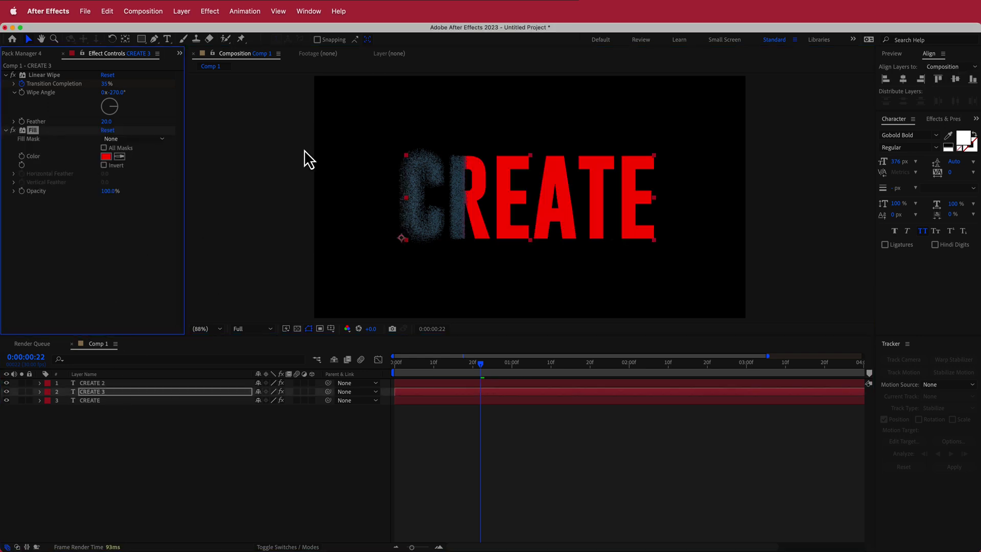
click(105, 156)
key(super+v)
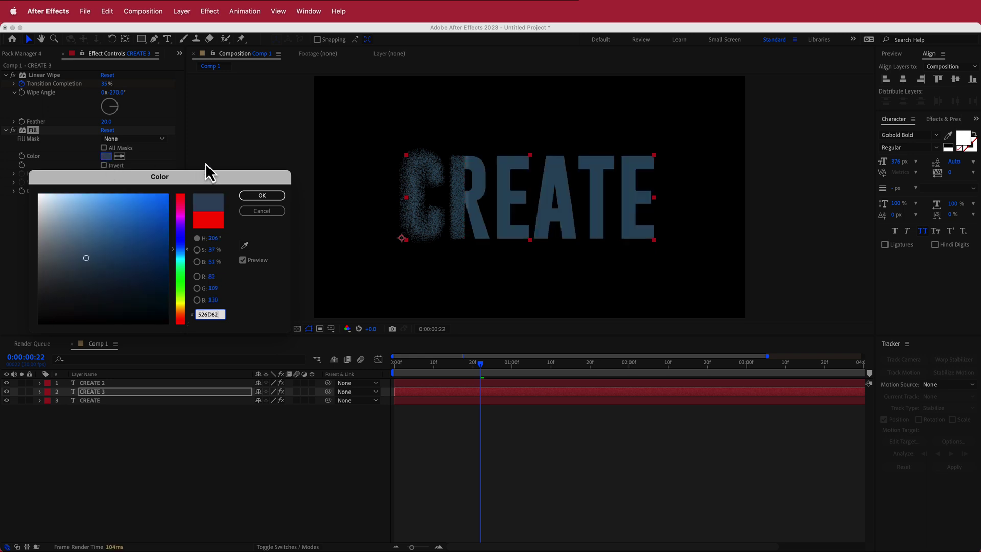
click(263, 196)
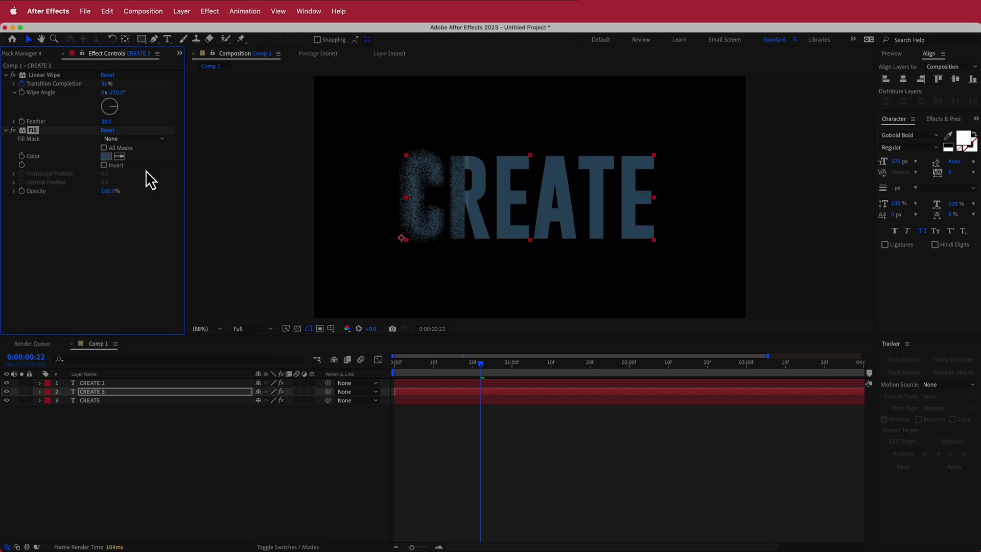
Move CREATE 3 beneath the CREATE layer, nudge its text slightly downward as a 3D edge, and return to the start.
mouse_move(98, 393)
mouse_down()
mouse_move(106, 422)
mouse_move(99, 409)
mouse_up()
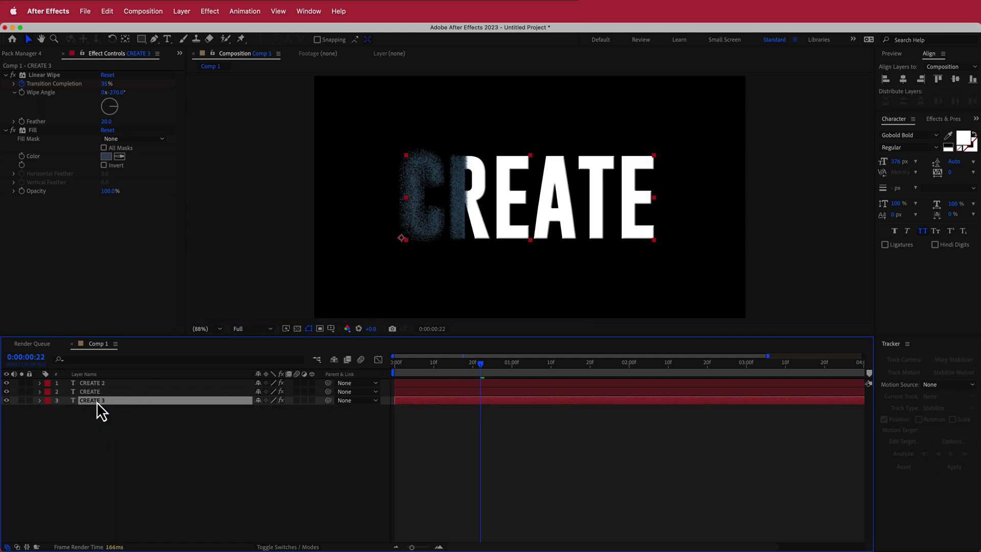
key(Return)
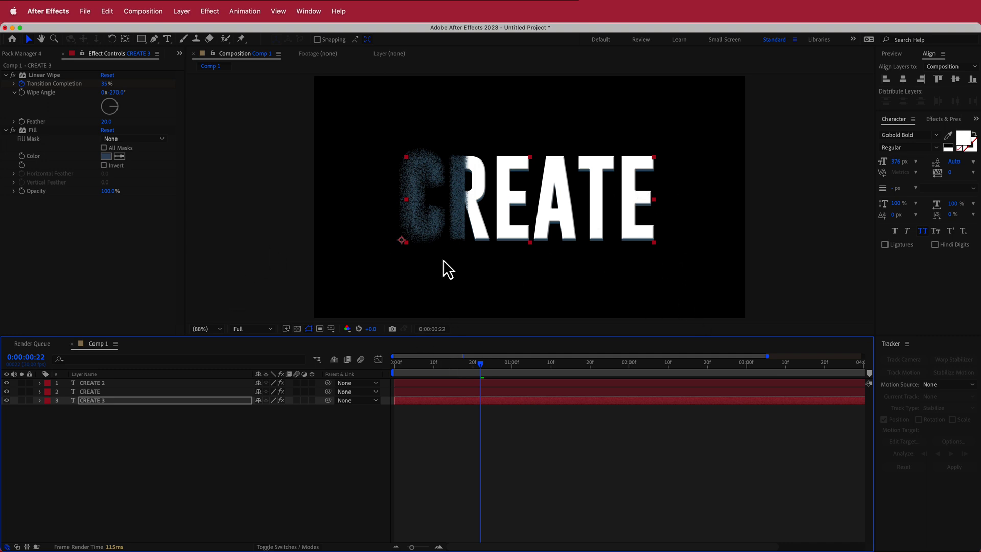
click(97, 411)
key(Home)
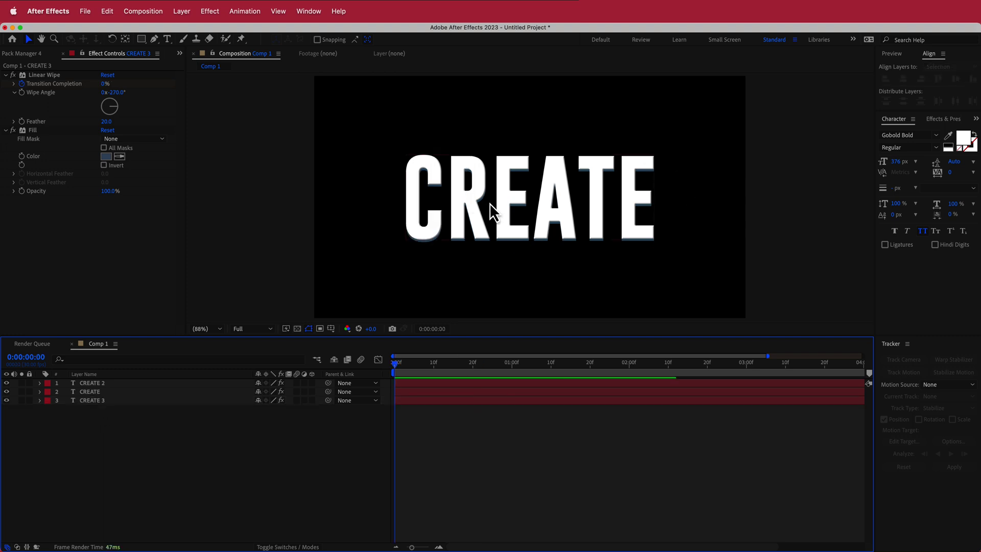
Duplicate CREATE 3, place the copy at the bottom of the layer stack, and nudge its text slightly further down.
click(109, 401)
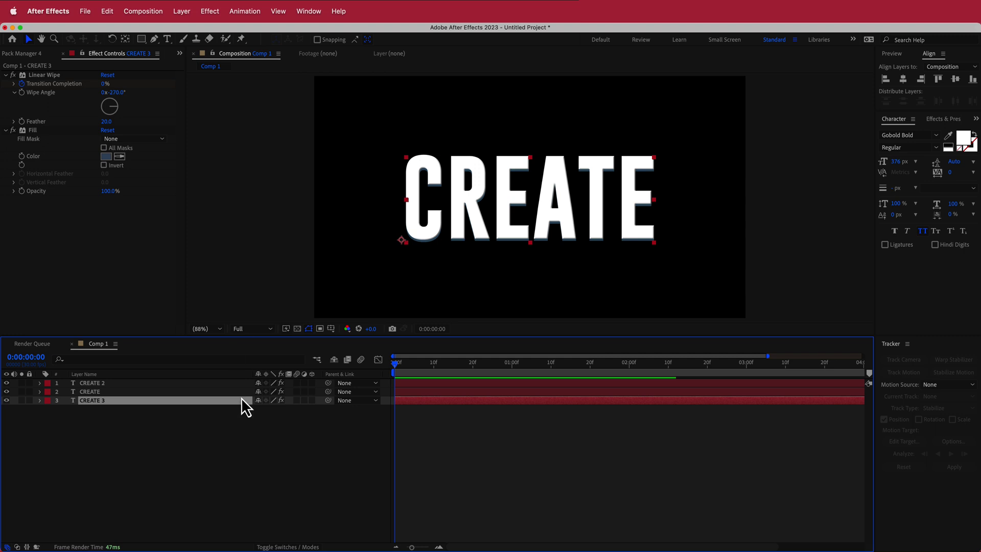
mouse_move(107, 404)
mouse_down()
mouse_move(114, 431)
mouse_move(105, 416)
mouse_up()
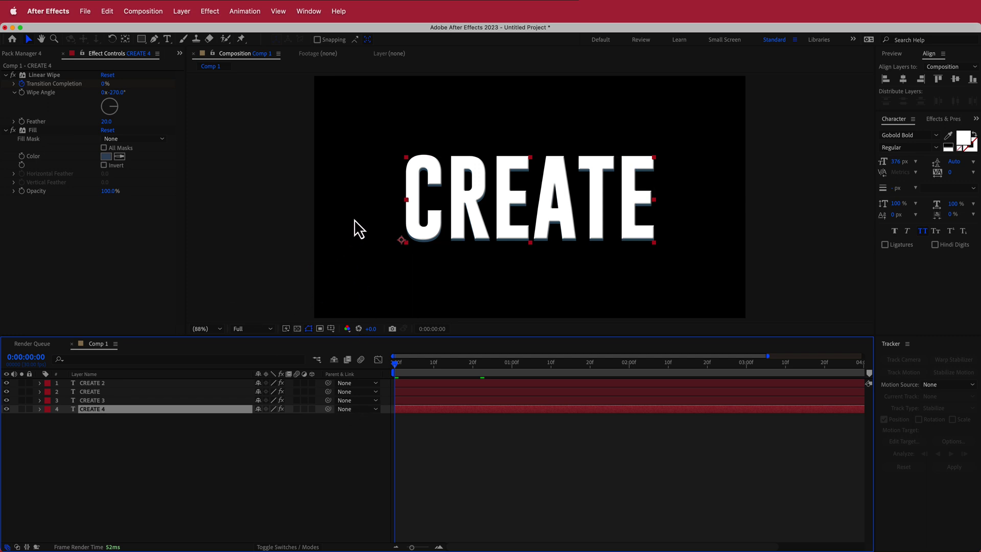
key(Return)
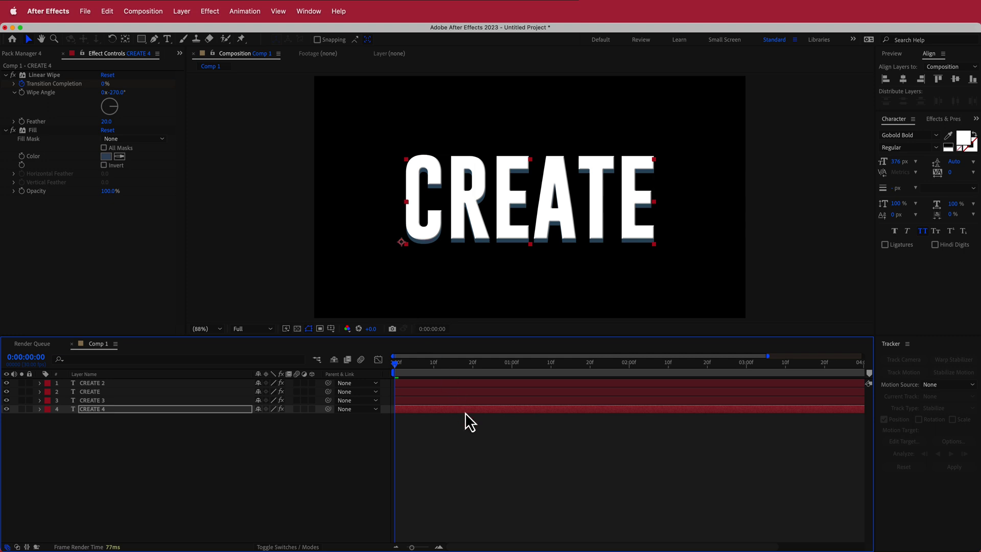
Copy #27374D from the navy Color Hunt palette, apply it as the CREATE 4 layer's Fill Color, and preview the result.
key(super+Tab)
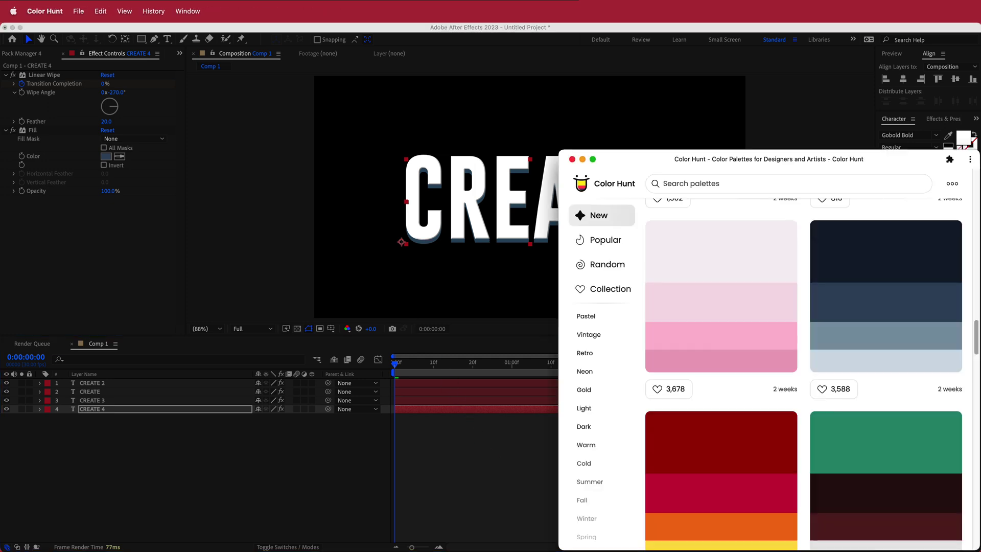
click(826, 284)
click(126, 238)
click(107, 157)
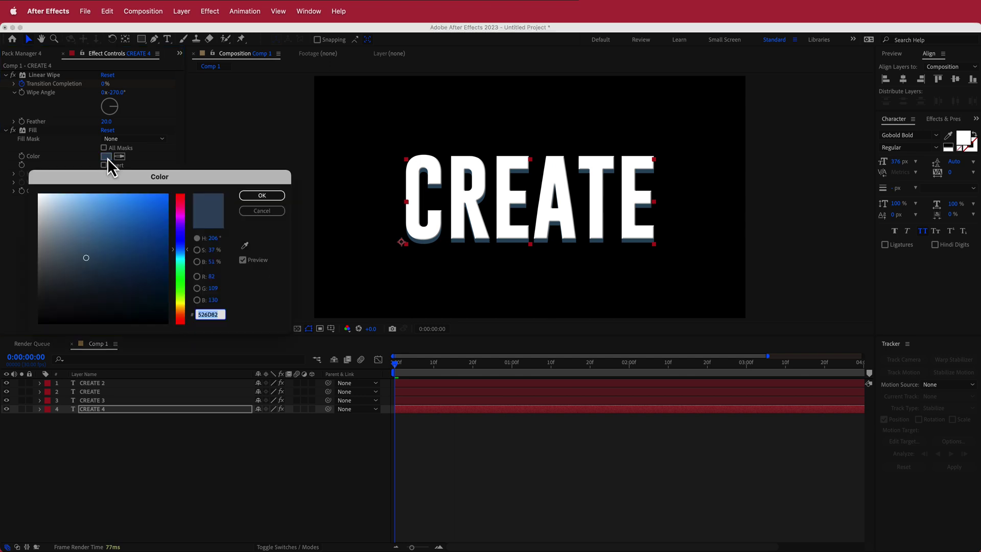
key(super+v)
click(260, 197)
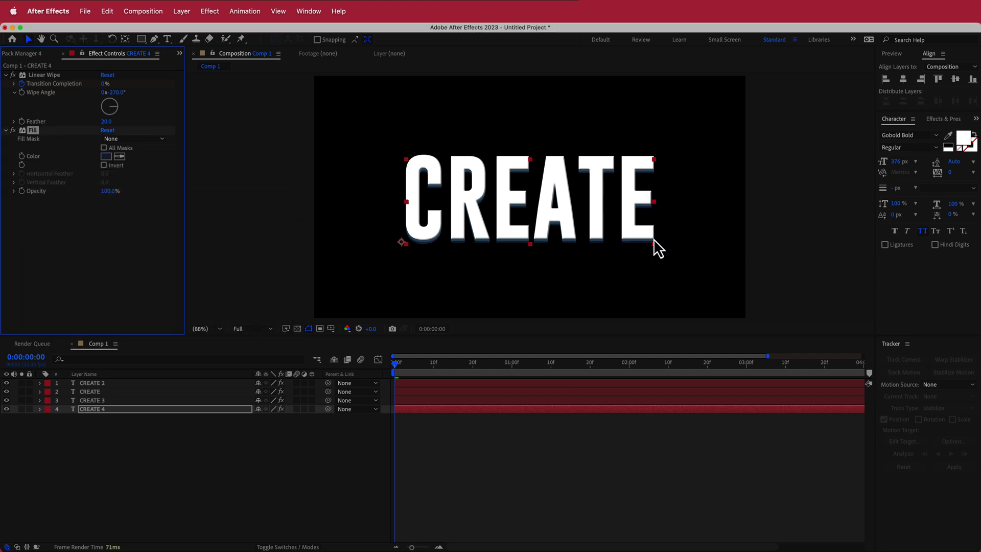
mouse_move(400, 363)
mouse_down()
mouse_move(695, 366)
mouse_move(400, 379)
mouse_up()
click(241, 447)
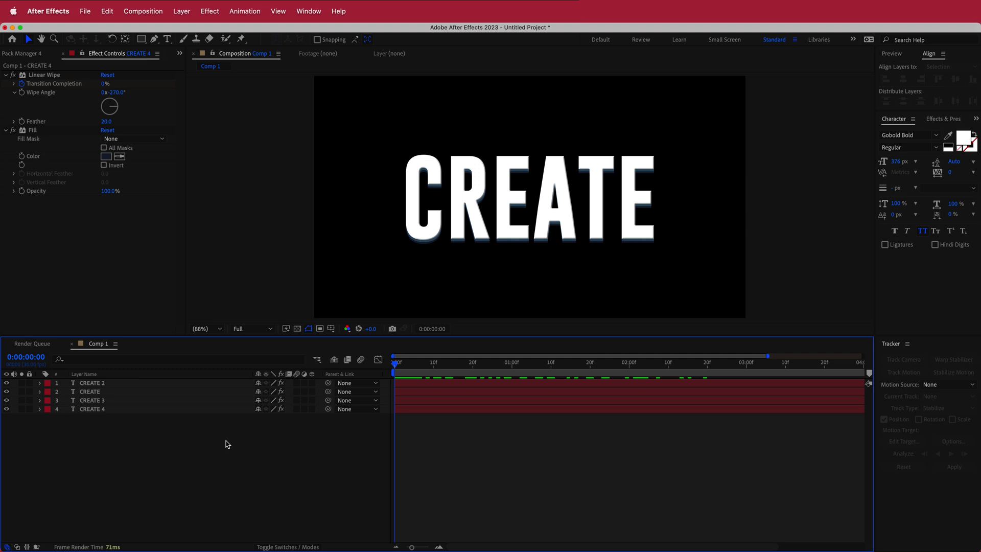
Create a black 1920 x 1080 solid named BG and place it at the bottom of the layer stack.
right_click(320, 384)
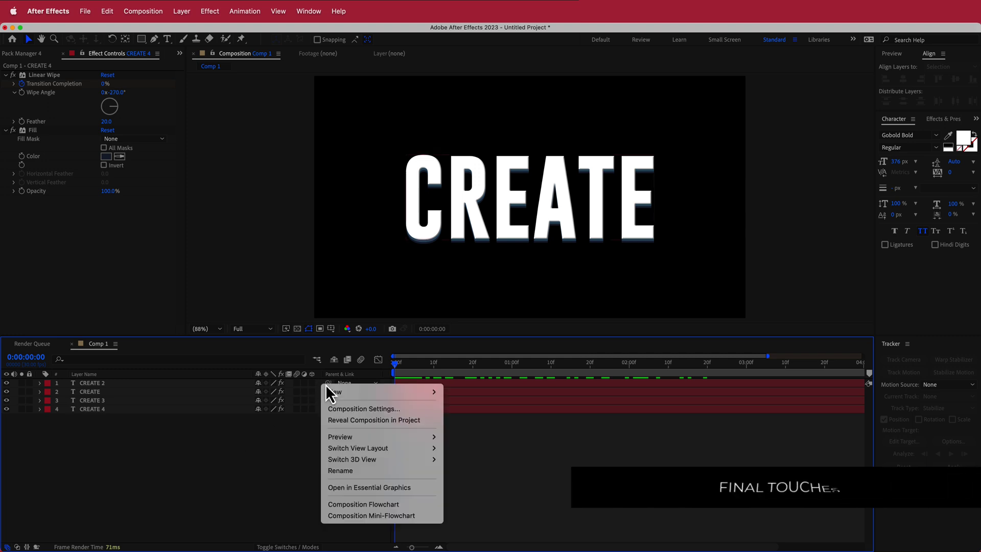
mouse_move(354, 391)
click(515, 423)
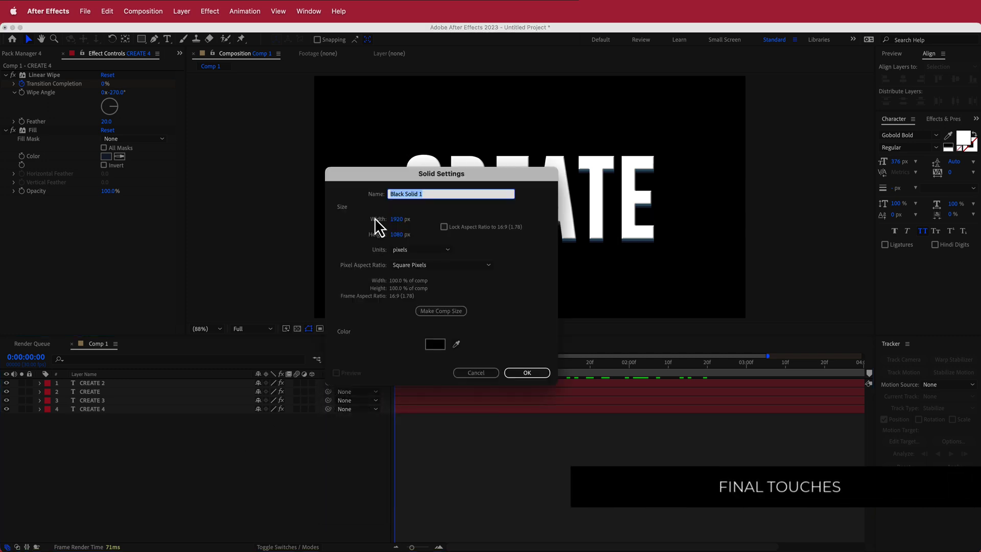
key(Return)
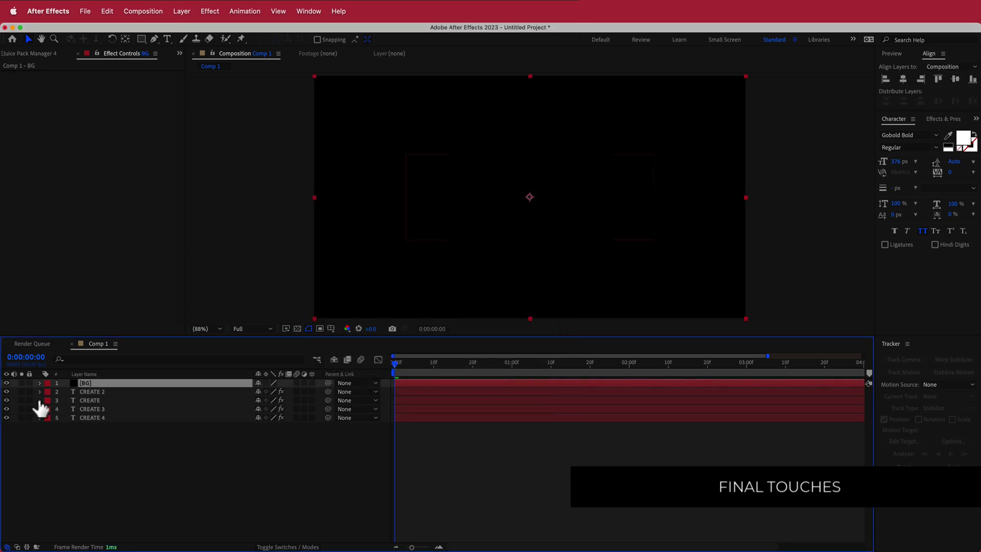
drag(96, 385, 101, 428)
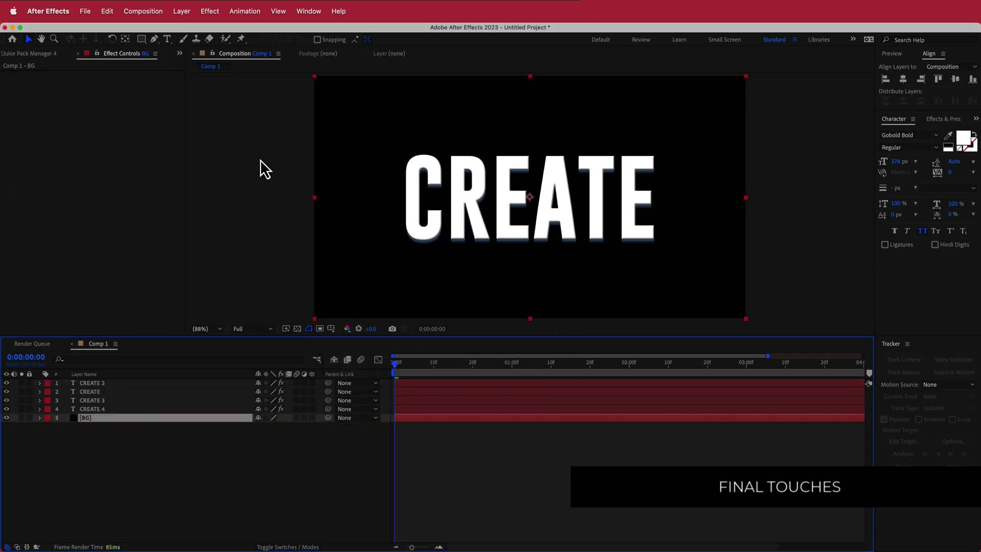
Apply a Gradient Ramp effect to the BG layer and set its End Color to #27374D.
key(ctrl+space)
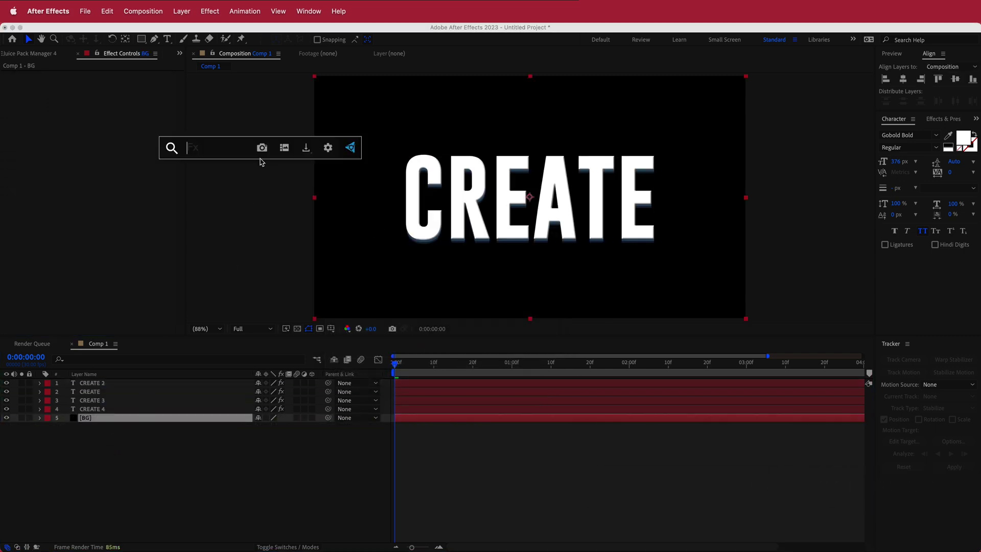
text(ram)
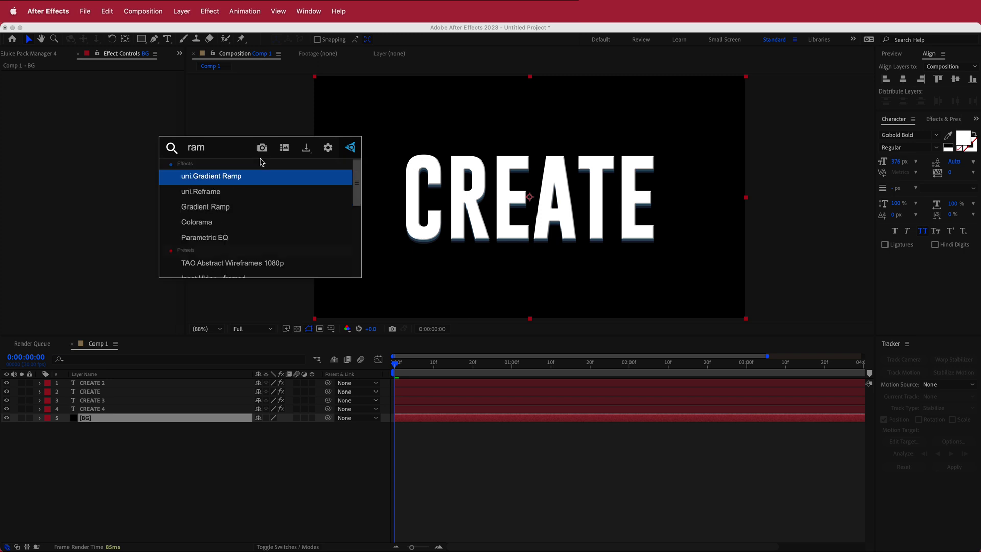
click(231, 211)
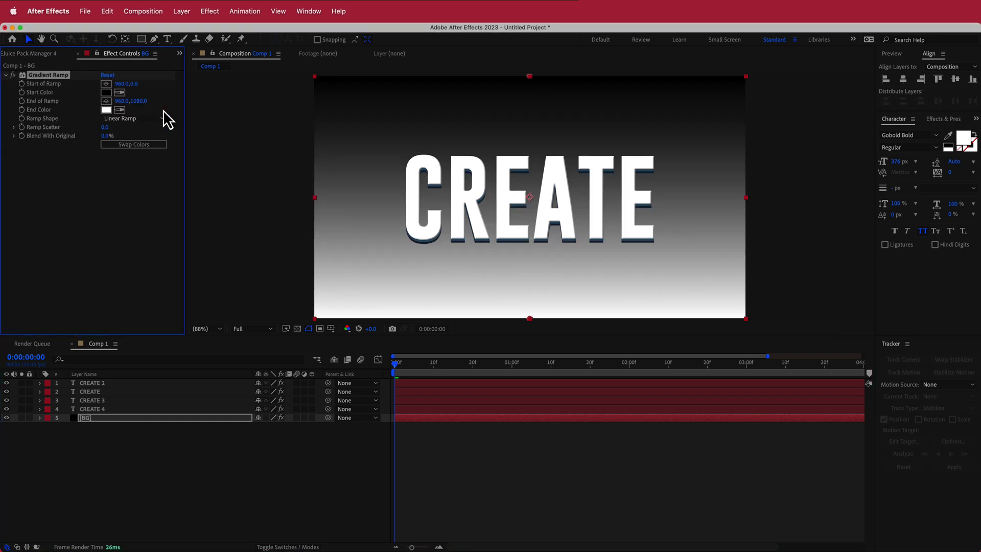
click(106, 109)
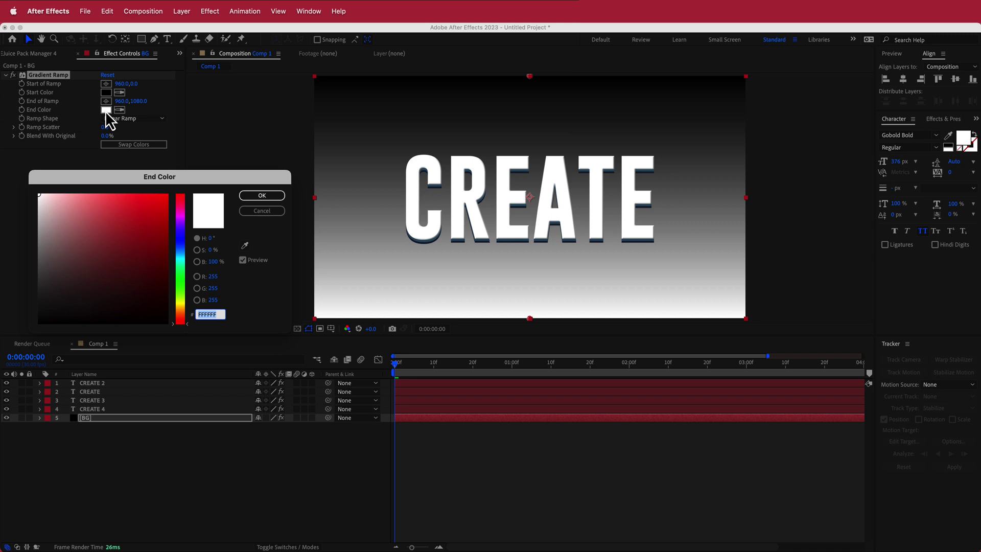
text(27374D)
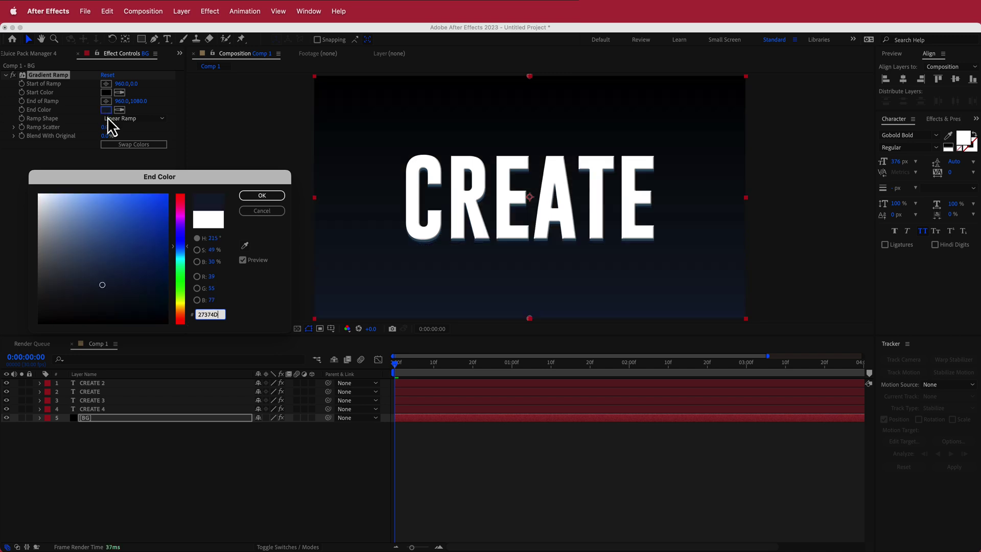
click(254, 197)
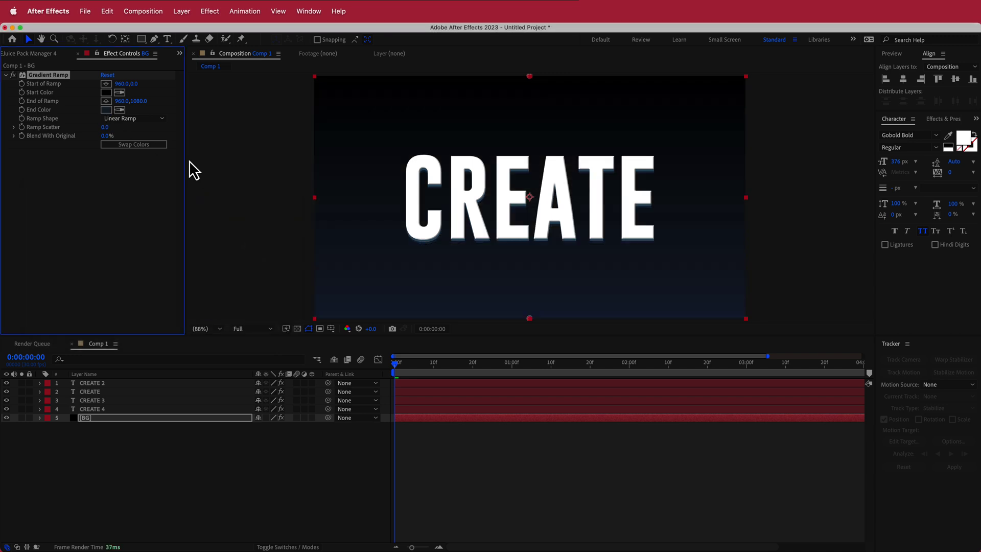
Make the BG gradient a Radial Ramp, swap its colors, and place the Start of Ramp above the frame at 960, -252.
click(133, 119)
click(137, 141)
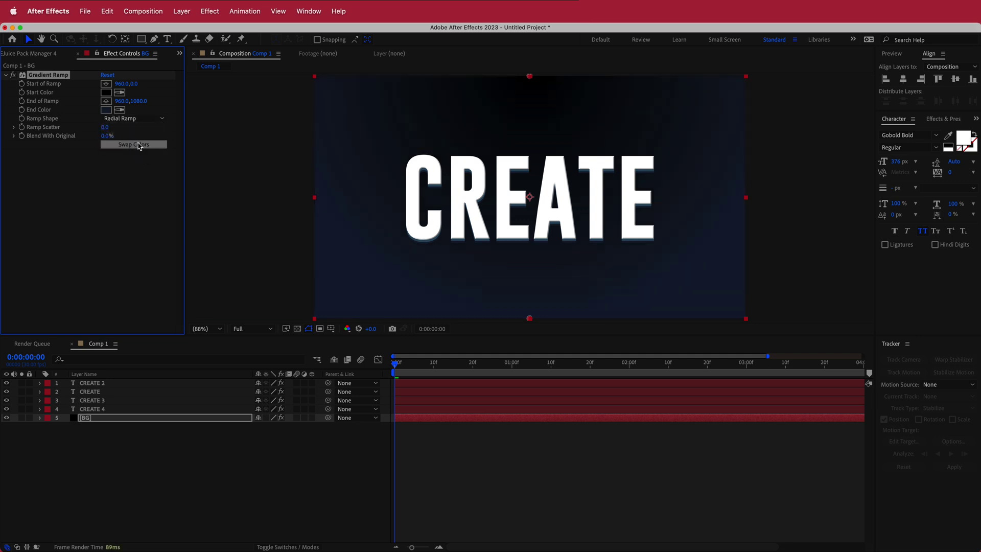
scroll(288, 160, down, 2)
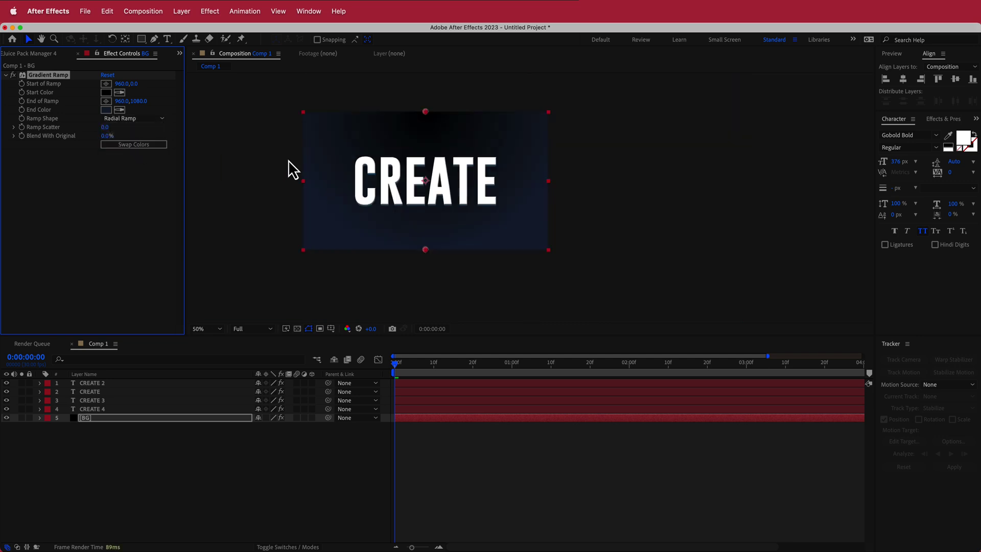
click(128, 144)
click(106, 84)
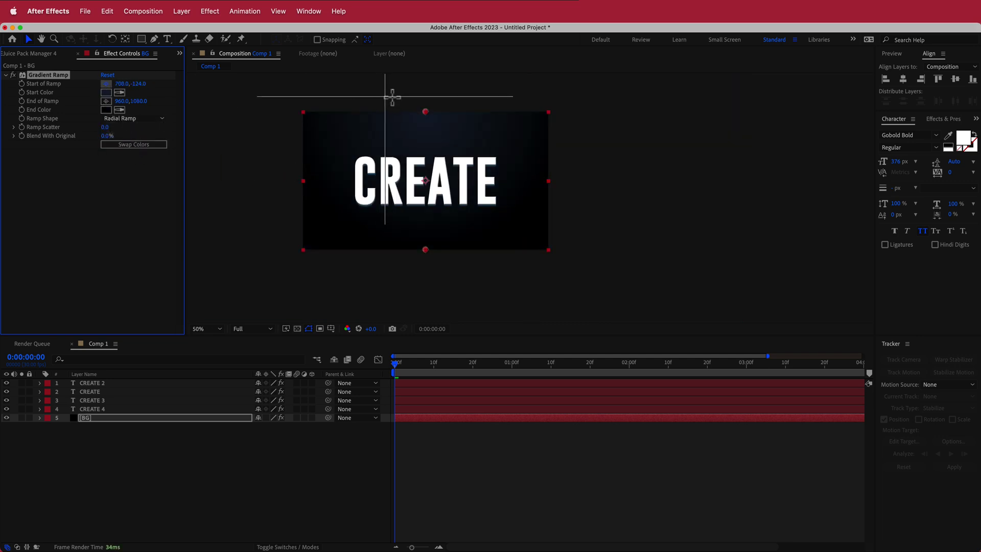
click(427, 88)
drag(426, 89, 426, 81)
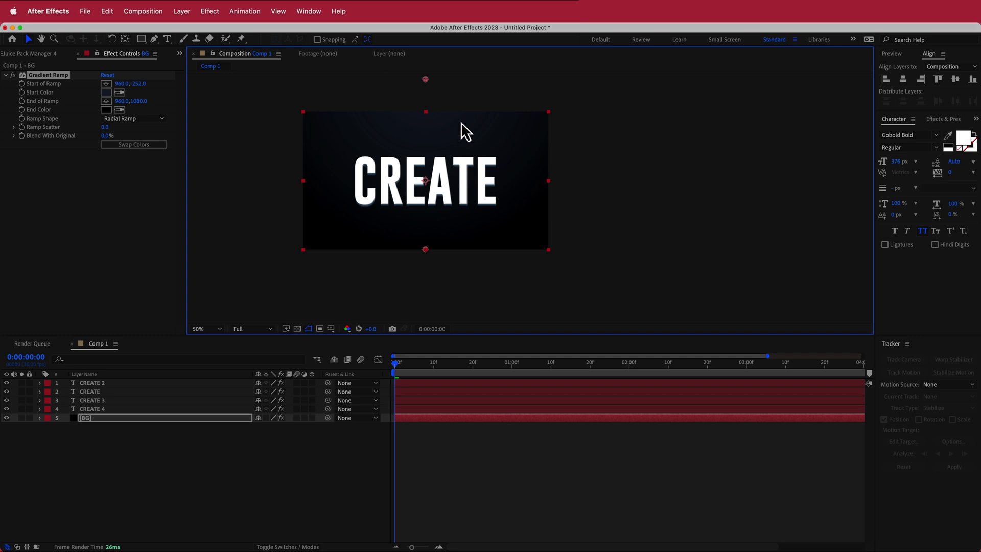
Add an adjustment layer and place it above all other layers.
right_click(320, 386)
mouse_move(347, 393)
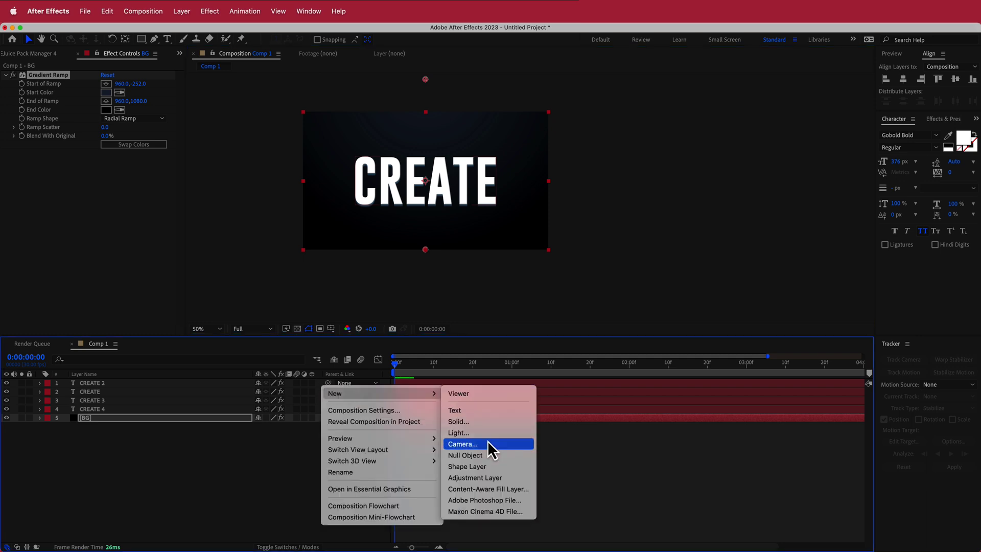
click(486, 478)
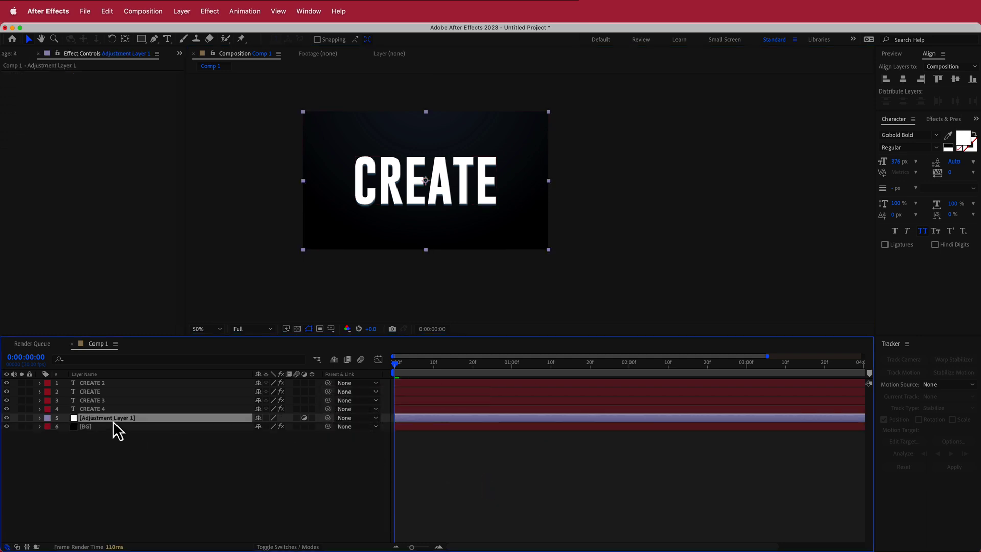
drag(116, 420, 123, 380)
Apply a Noise effect to the adjustment layer, raise its Amount of Noise slightly, and return to the start of the timeline.
key(ctrl+space)
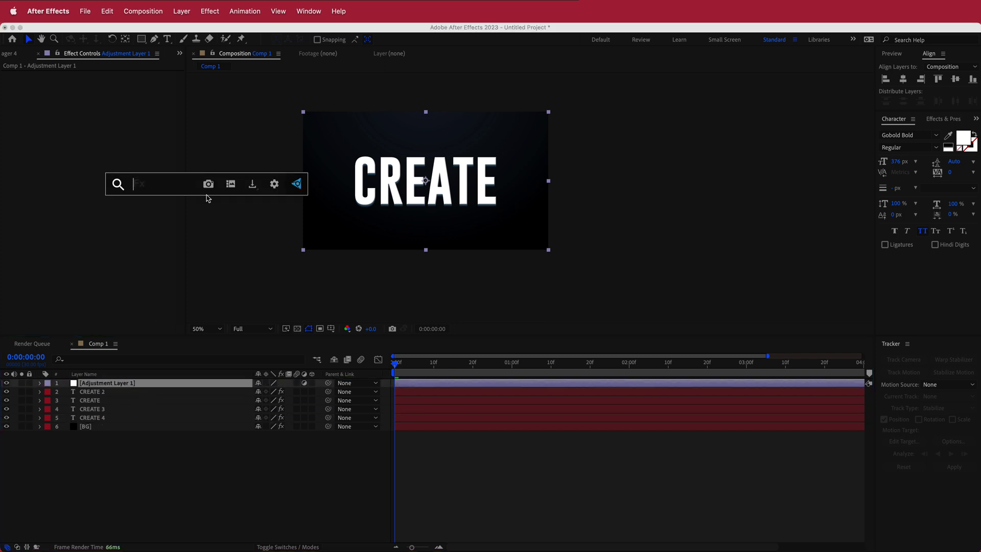
text(nois)
click(171, 258)
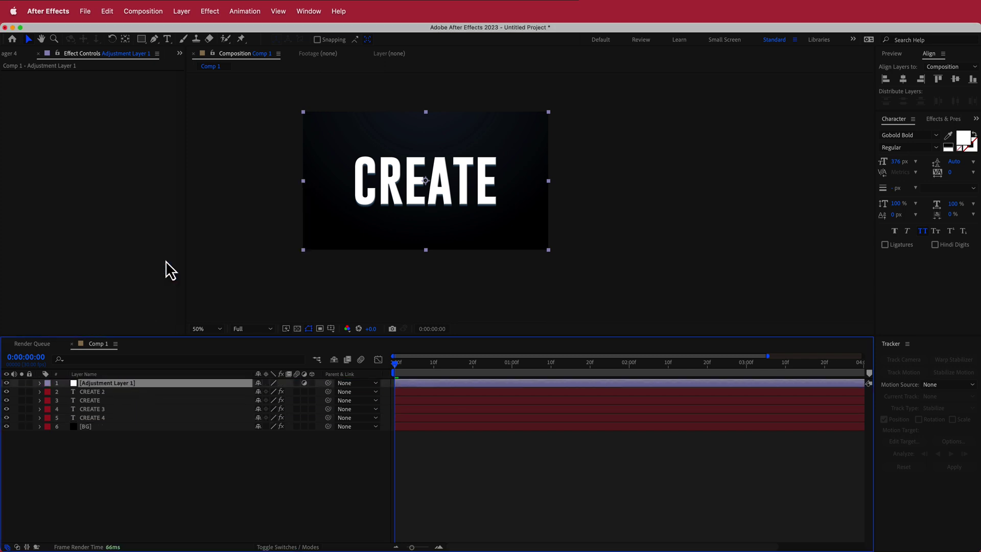
click(107, 84)
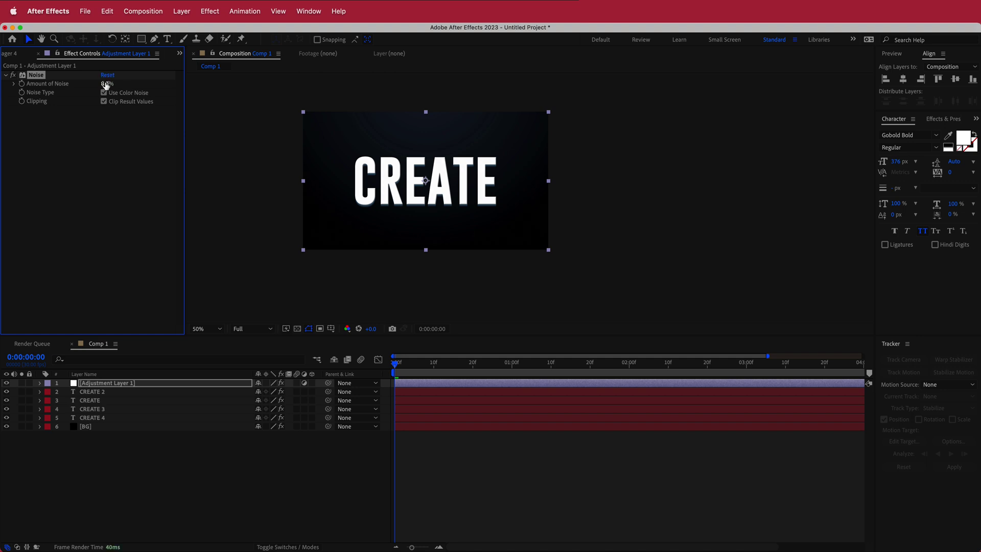
drag(394, 364, 396, 387)
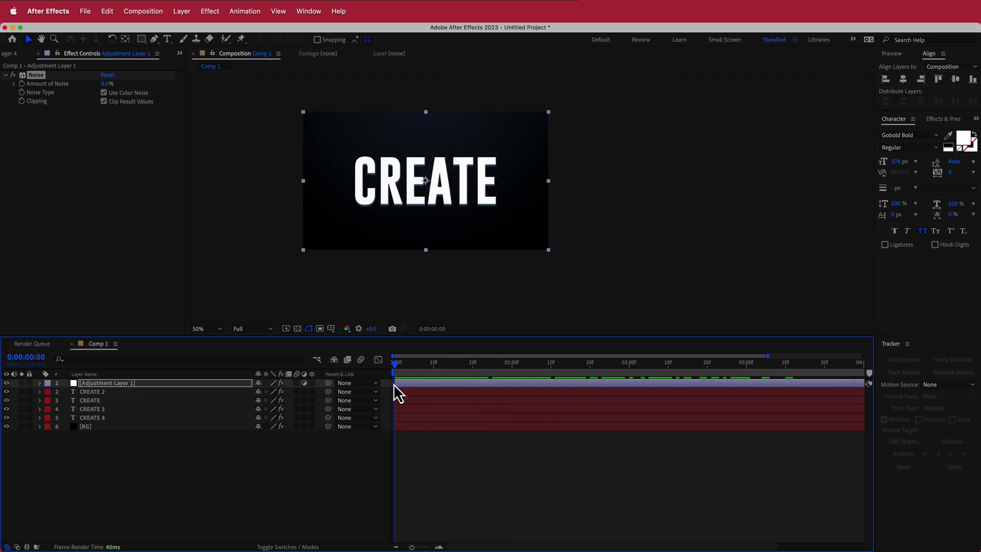